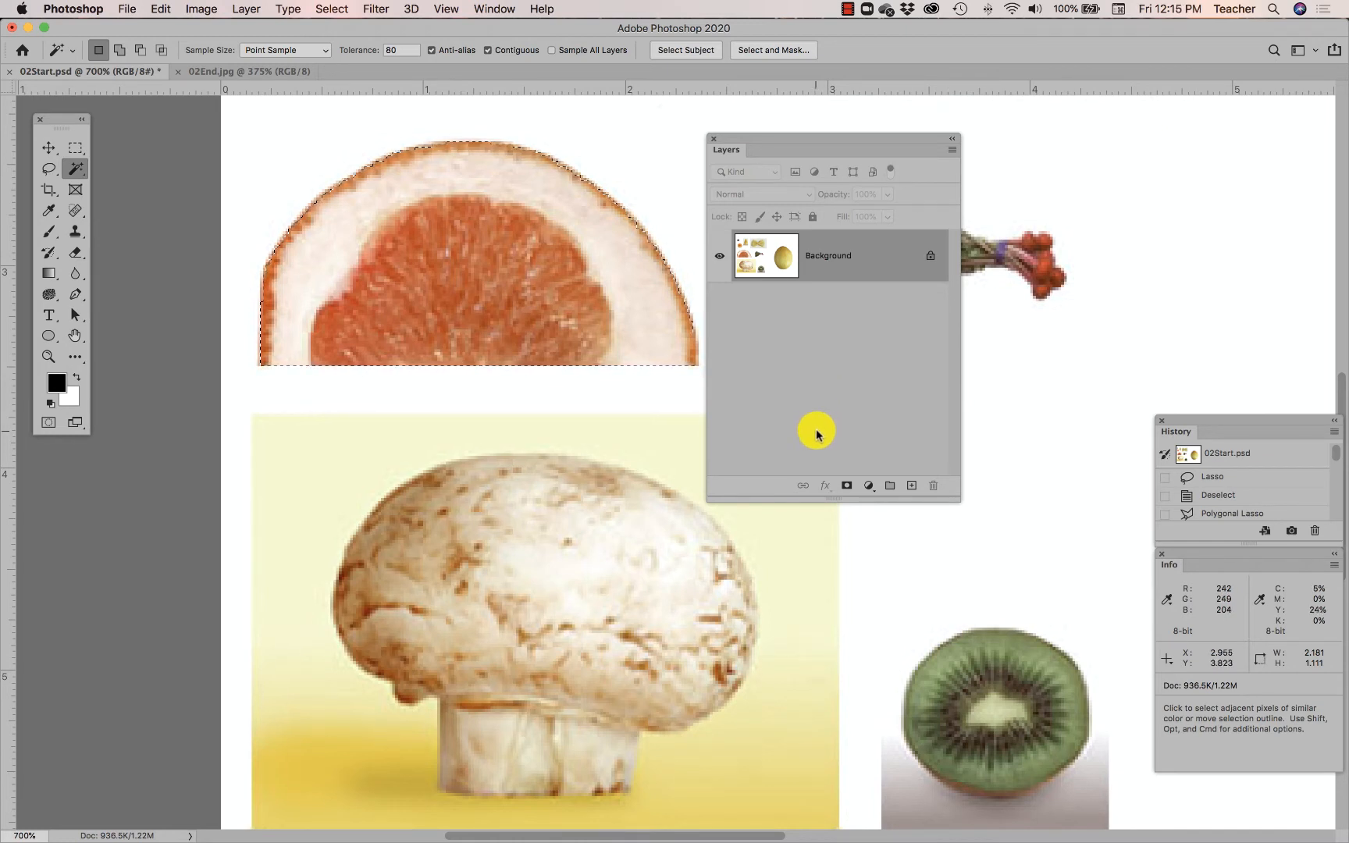
- Zoom in on the grapefruit rind to inspect the selection edge
{"action": "mouse_move", "coordinate": [826, 143]}
{"action": "left_mouse_down"}
{"action": "mouse_move", "coordinate": [769, 158]}
{"action": "mouse_move", "coordinate": [845, 139]}
{"action": "left_mouse_up"}
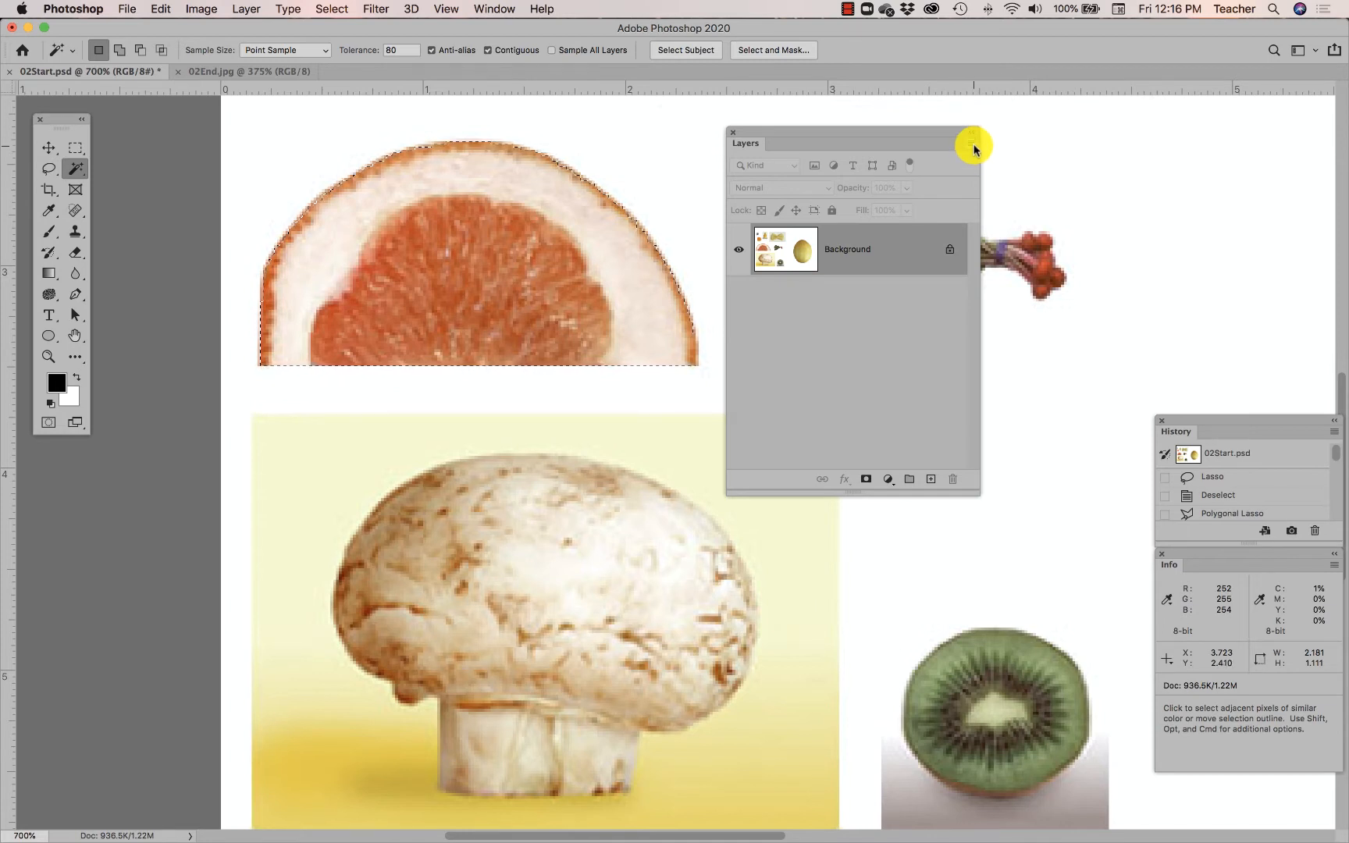
{"action": "left_click", "coordinate": [970, 145]}
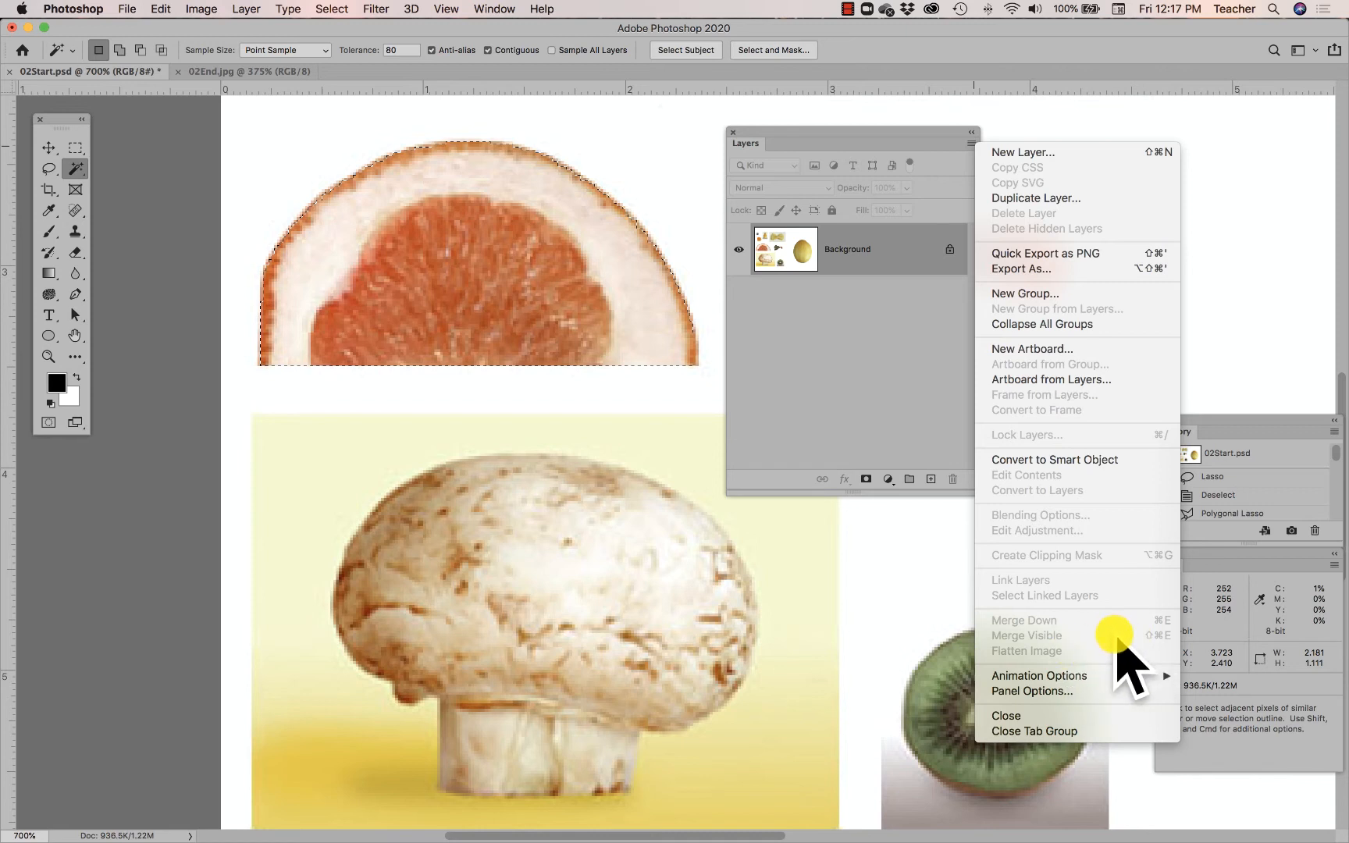
{"action": "left_click", "coordinate": [923, 148]}
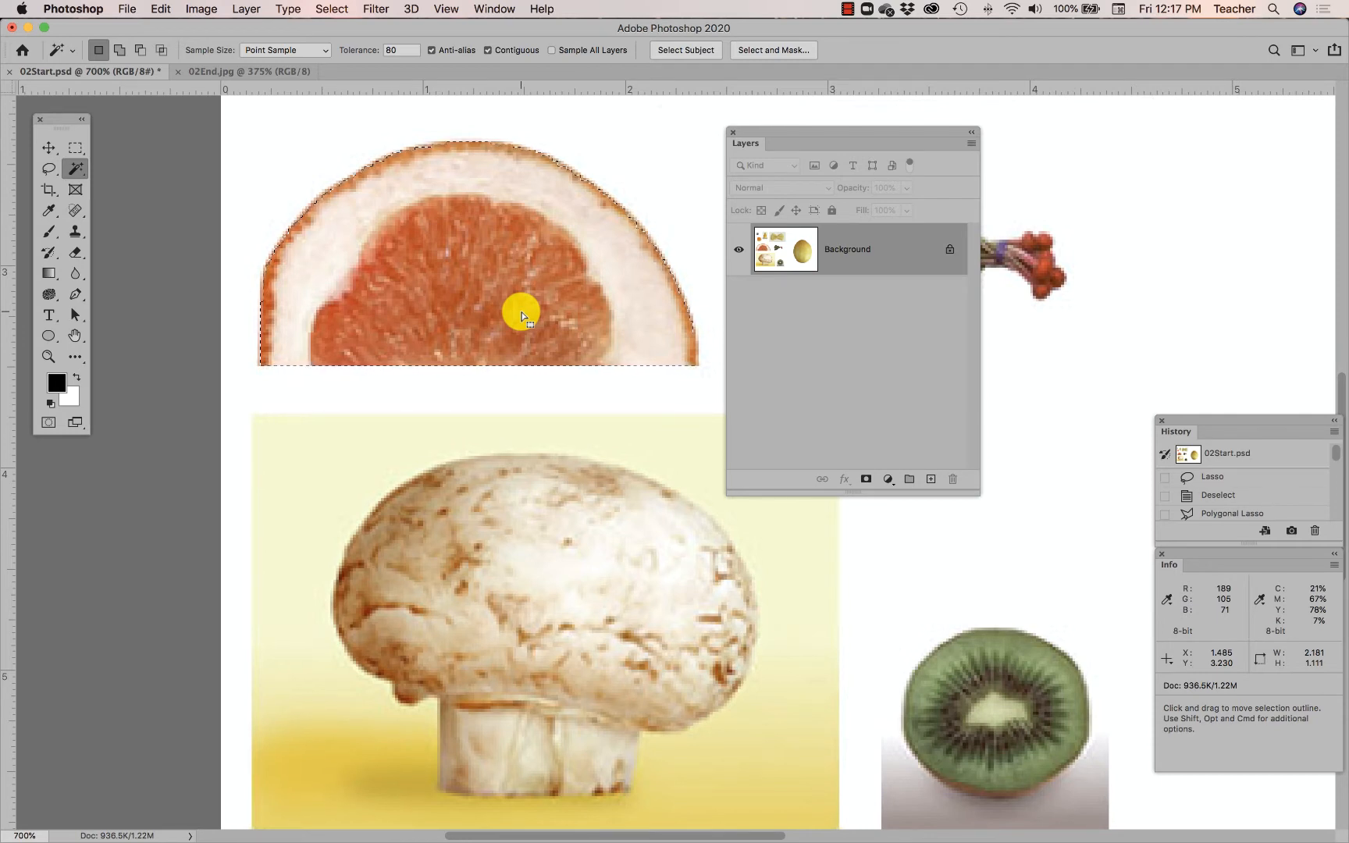
{"action": "left_click", "coordinate": [48, 356]}
{"action": "left_click", "coordinate": [595, 186]}
{"action": "left_click", "coordinate": [600, 185]}
{"action": "left_click", "coordinate": [600, 185]}
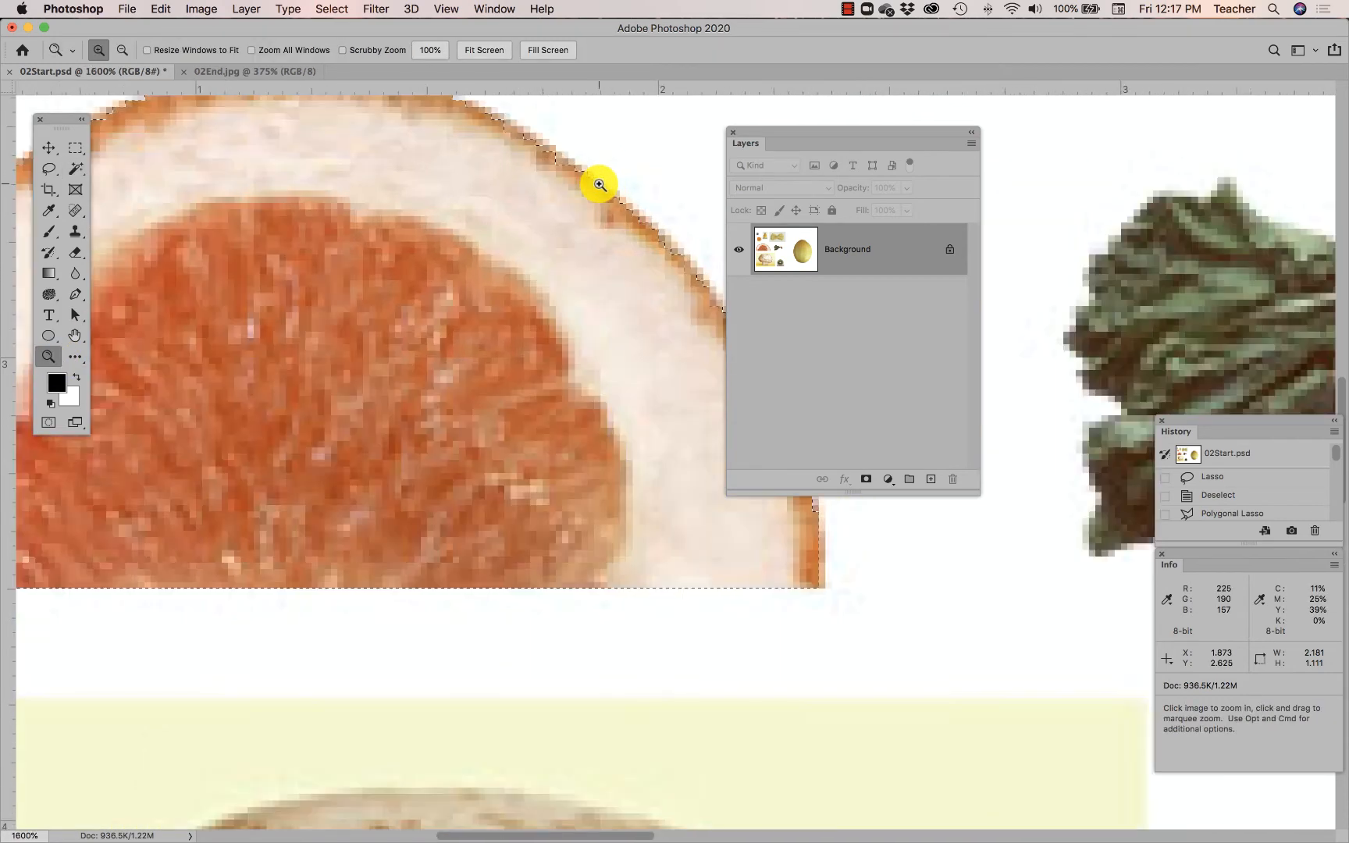
{"action": "left_click", "coordinate": [600, 182]}
{"action": "left_click", "coordinate": [600, 182]}
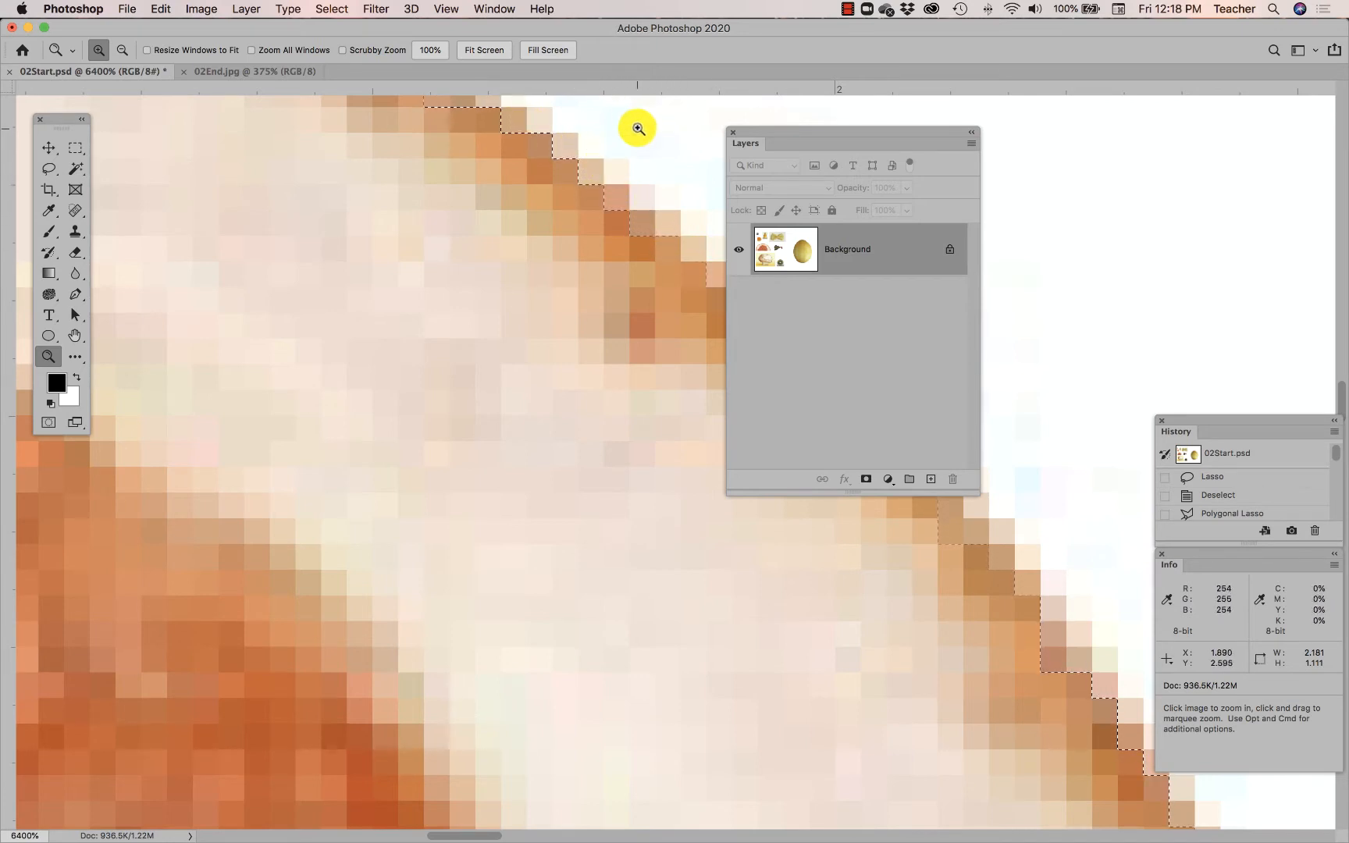
- Zoom back out to see the whole grapefruit slice
{"action": "key", "text": "alt"}
{"action": "left_click", "coordinate": [644, 190], "text": "alt"}
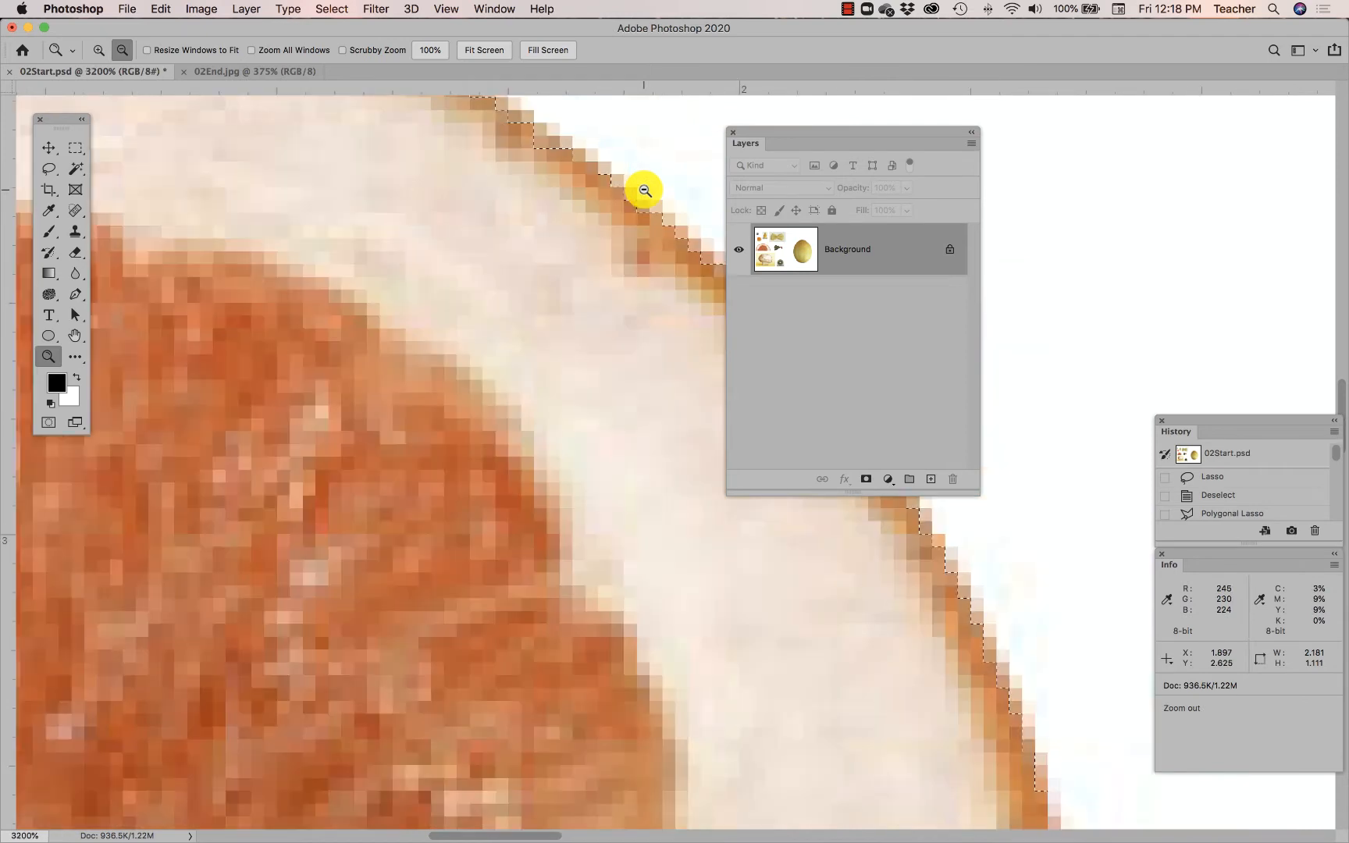
{"action": "left_click", "coordinate": [642, 189], "text": "alt"}
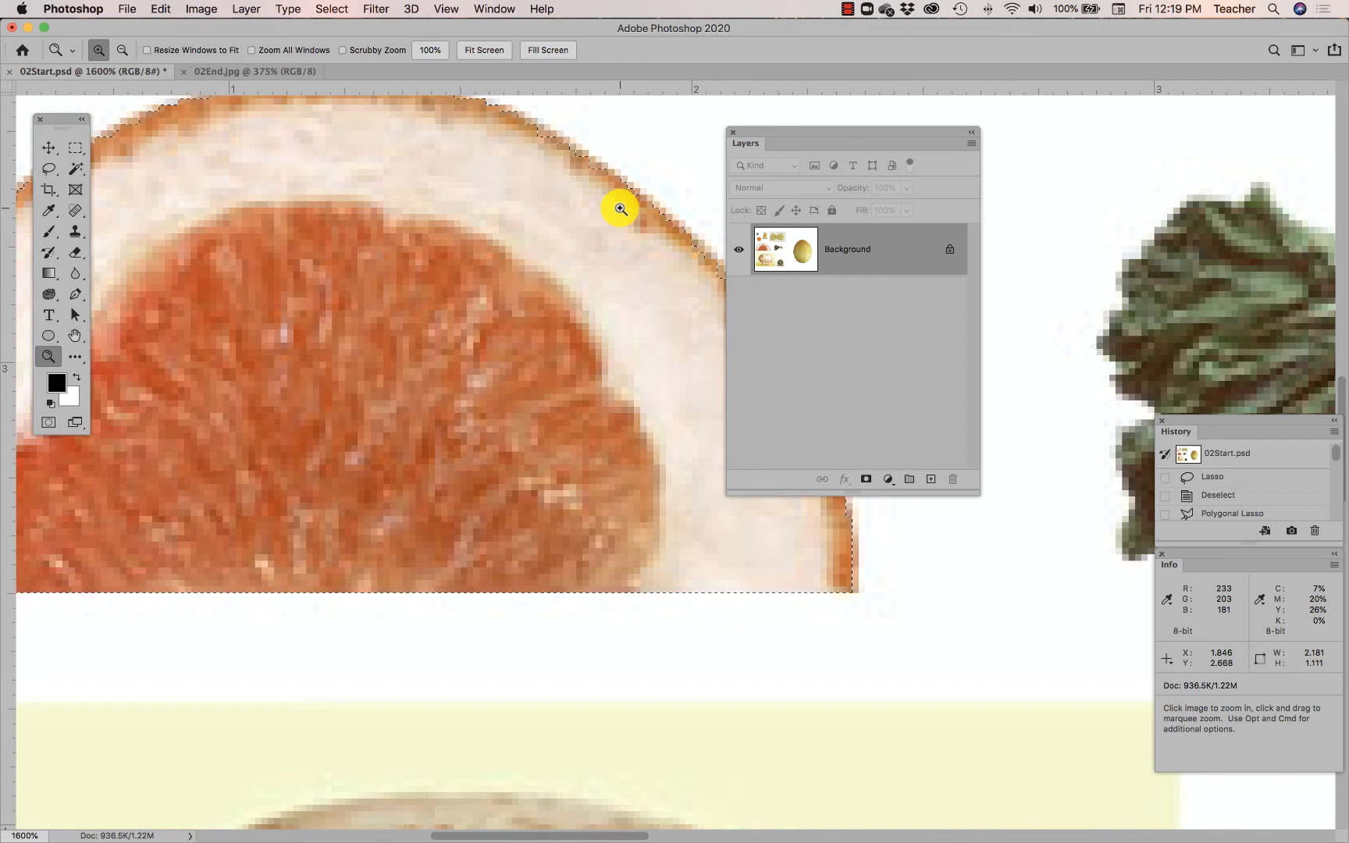
{"action": "left_click", "coordinate": [635, 213], "text": "alt"}
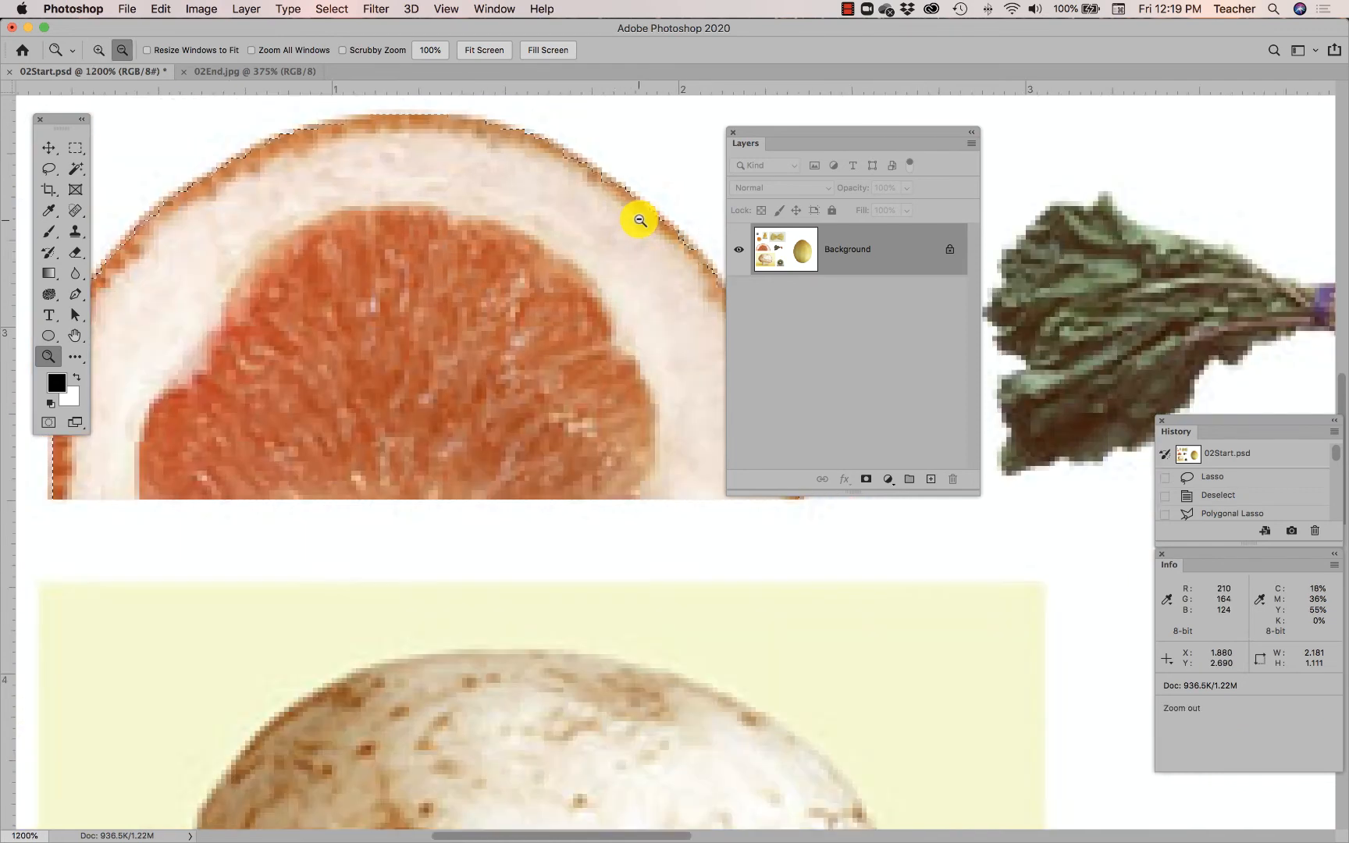
{"action": "left_click", "coordinate": [630, 236], "text": "alt"}
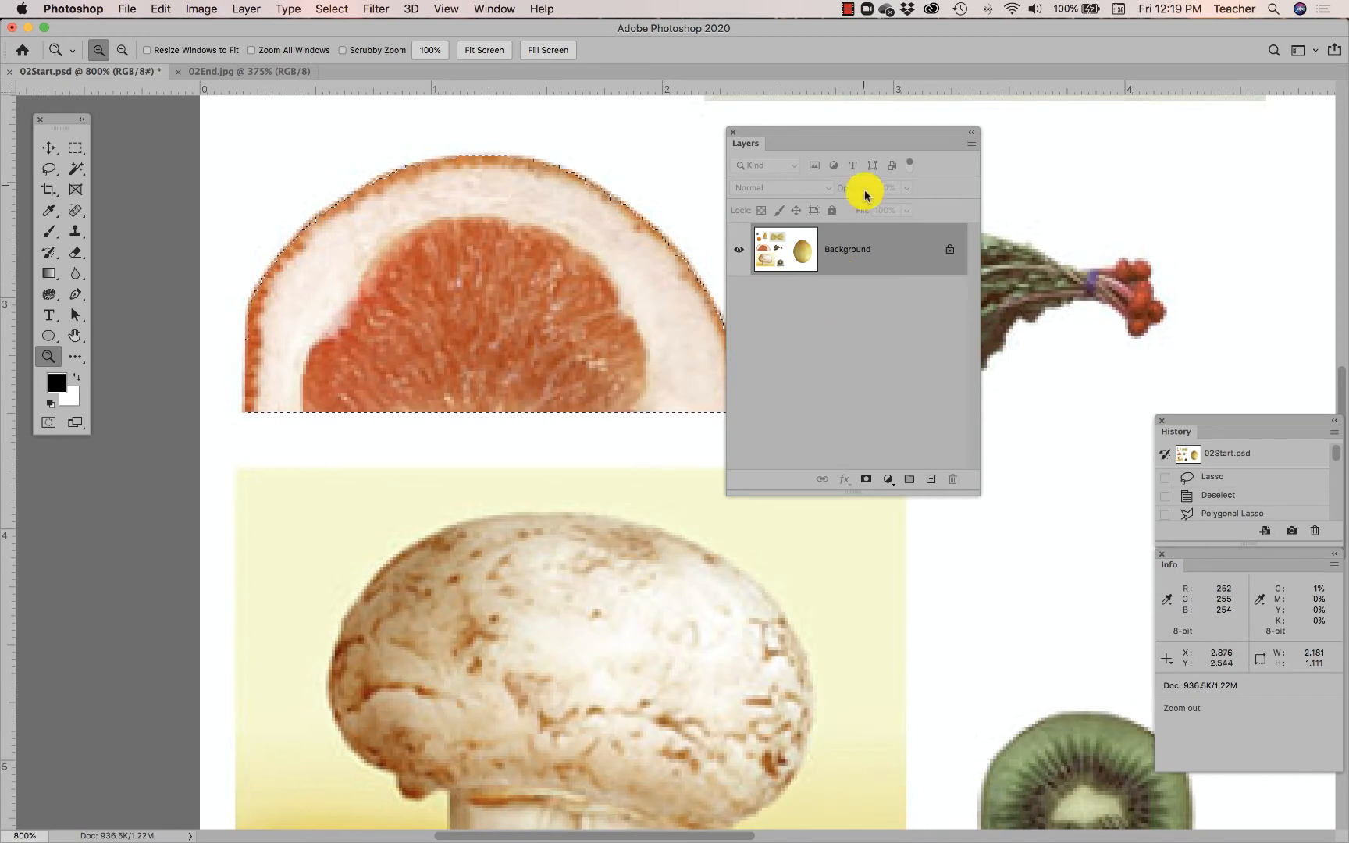
- Copy the outlined grapefruit half with Edit > Copy
{"action": "left_click_drag", "start_coordinate": [828, 129], "coordinate": [877, 115]}
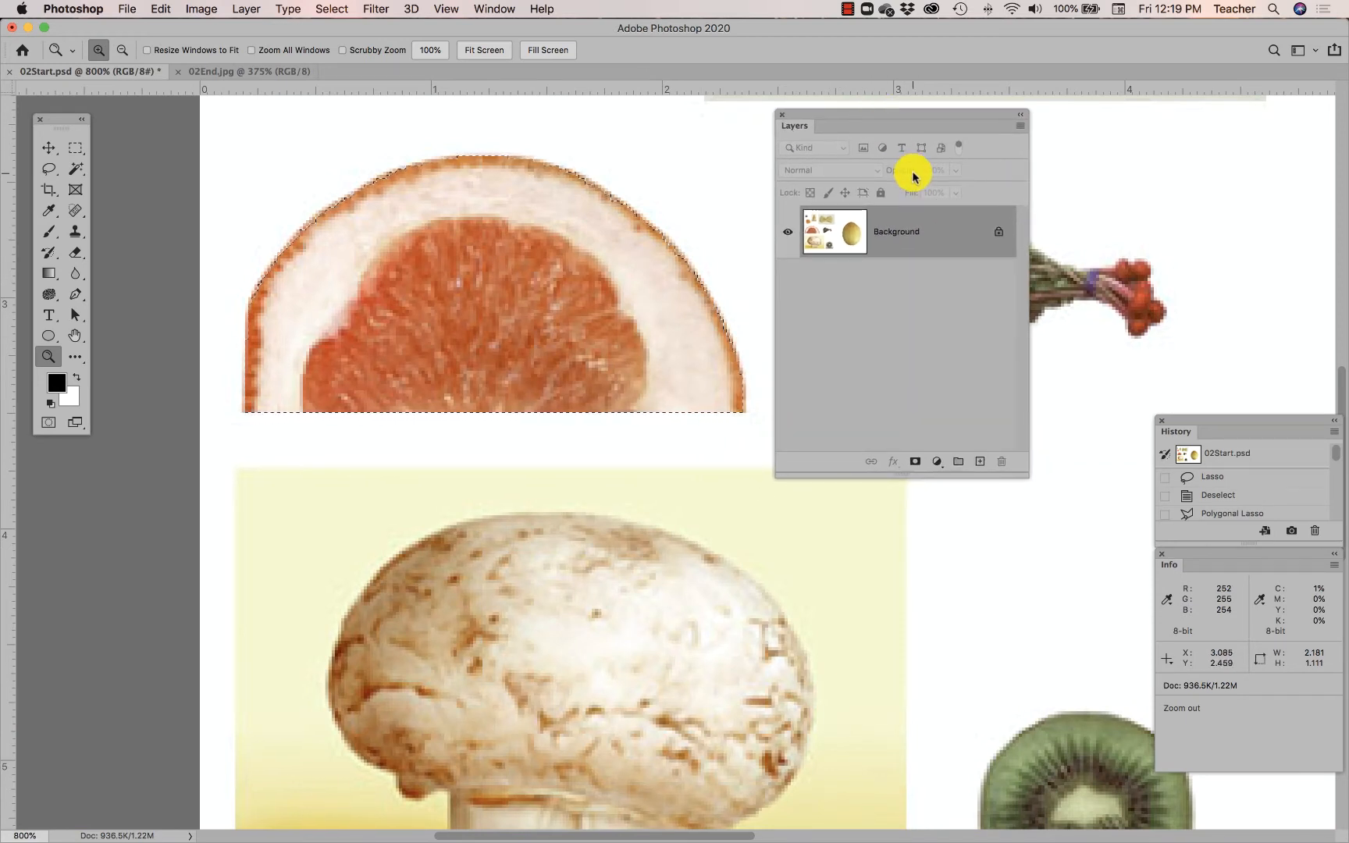
{"action": "left_click", "coordinate": [1021, 127]}
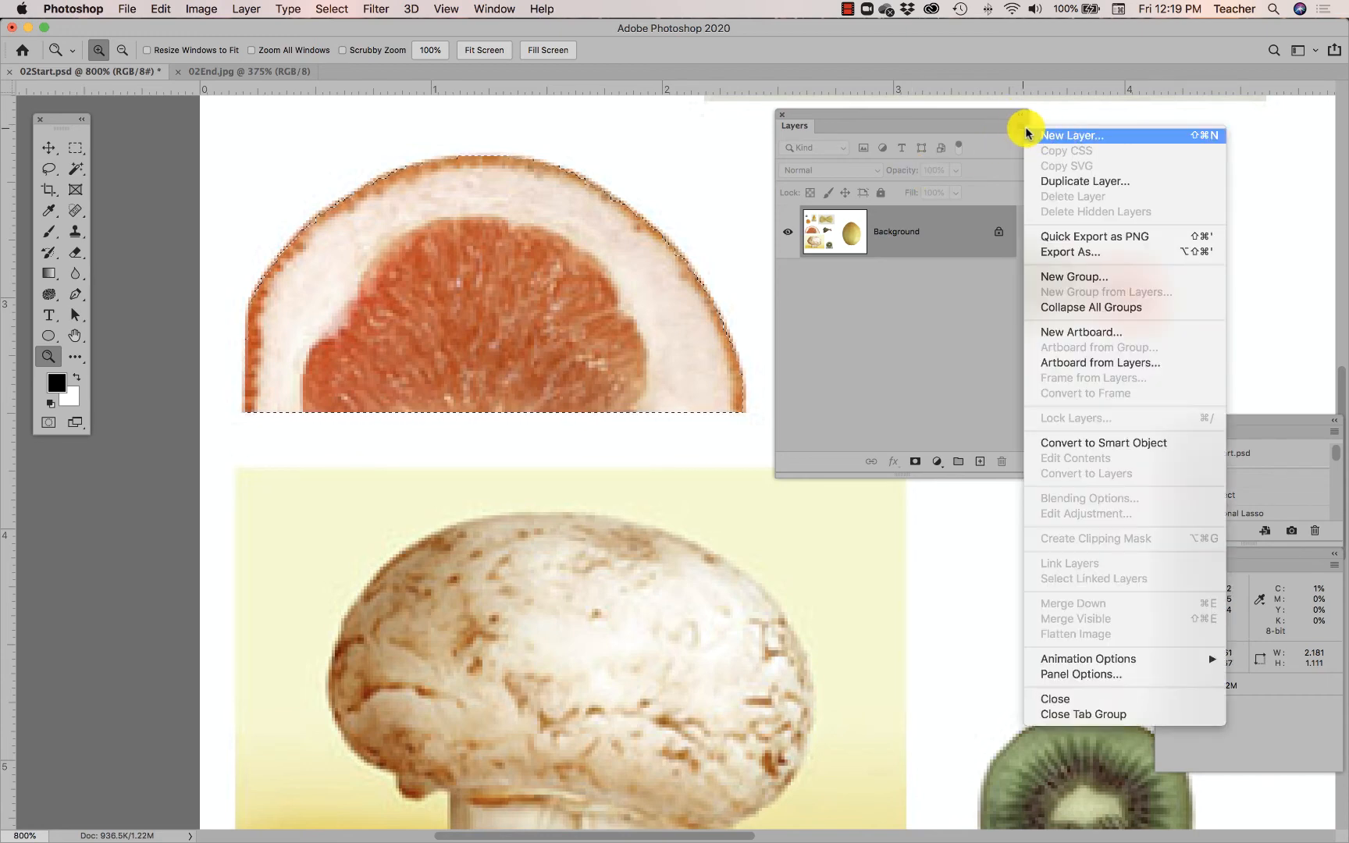
{"action": "left_click", "coordinate": [1019, 131]}
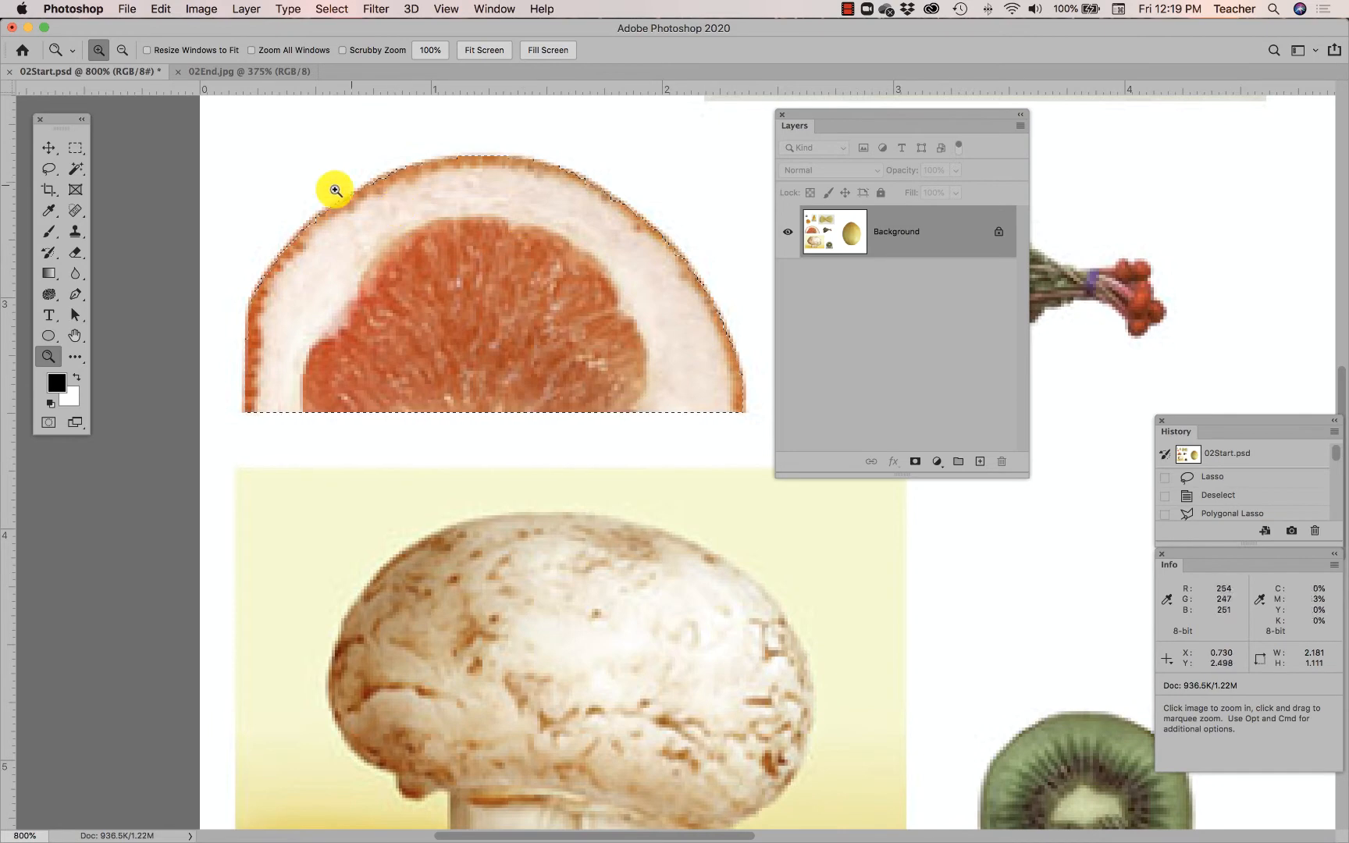
{"action": "left_click", "coordinate": [142, 6]}
{"action": "mouse_move", "coordinate": [152, 6]}
{"action": "left_click", "coordinate": [171, 127]}
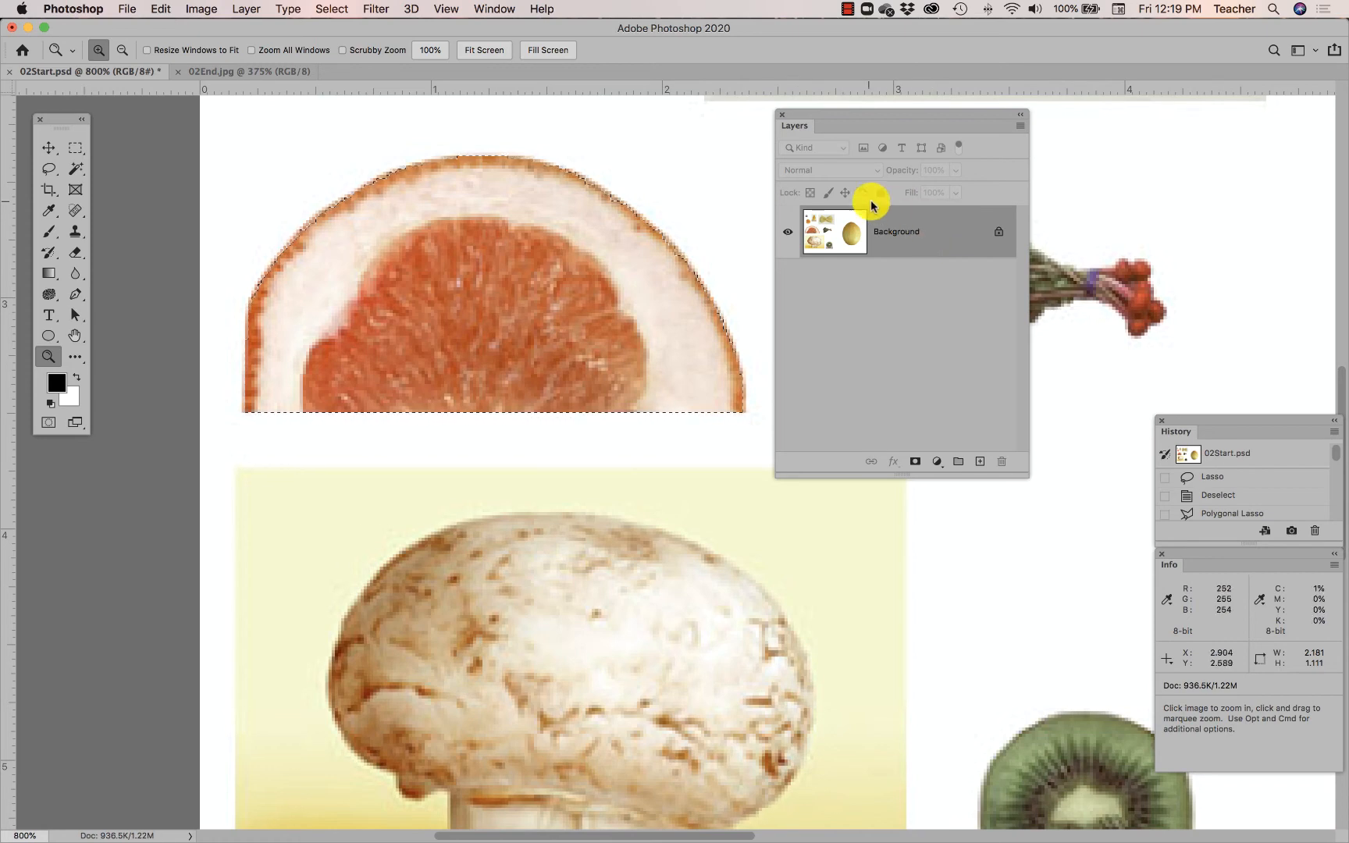
- Paste the grapefruit half onto a new layer, Layer 1
{"action": "left_click", "coordinate": [166, 8]}
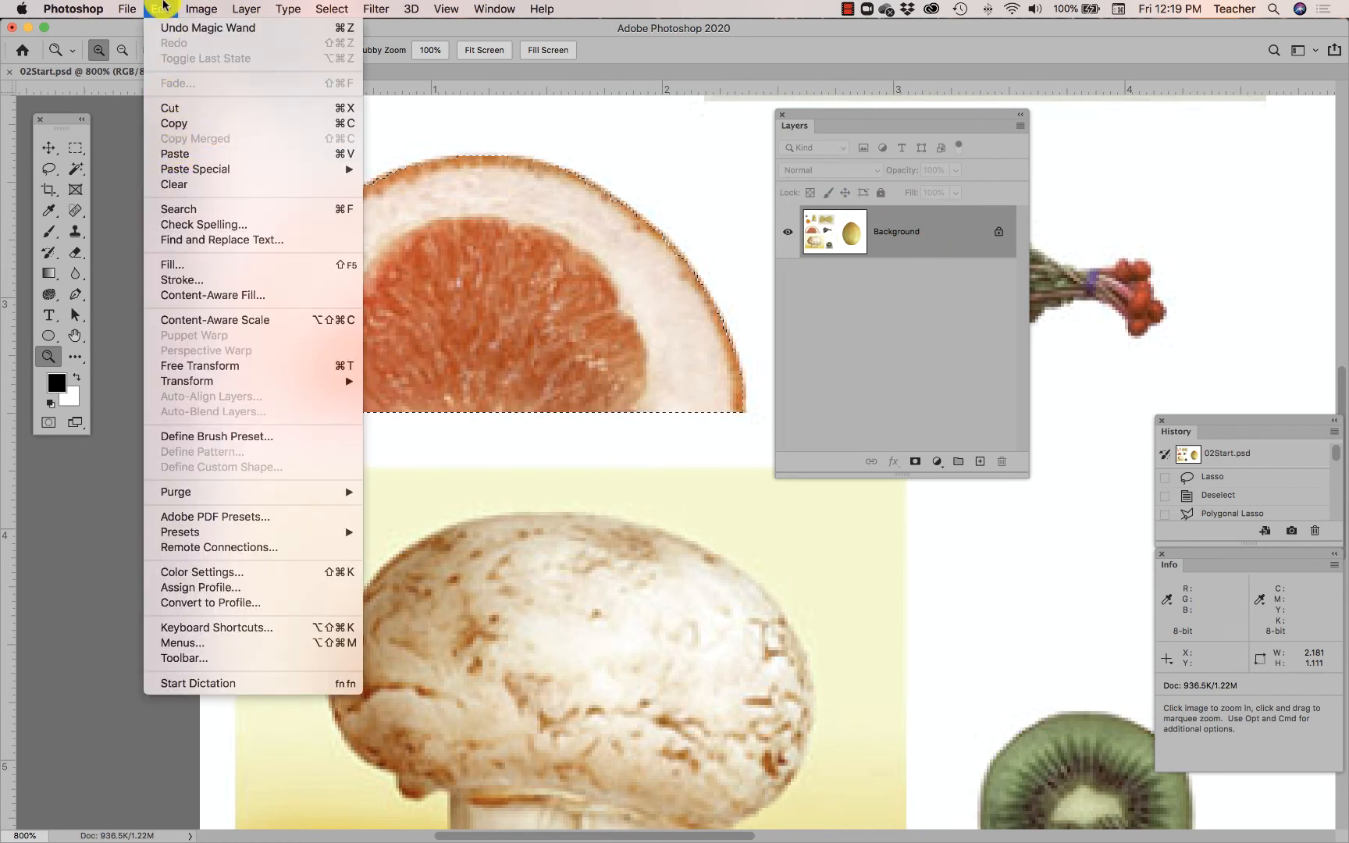
{"action": "left_click", "coordinate": [160, 7]}
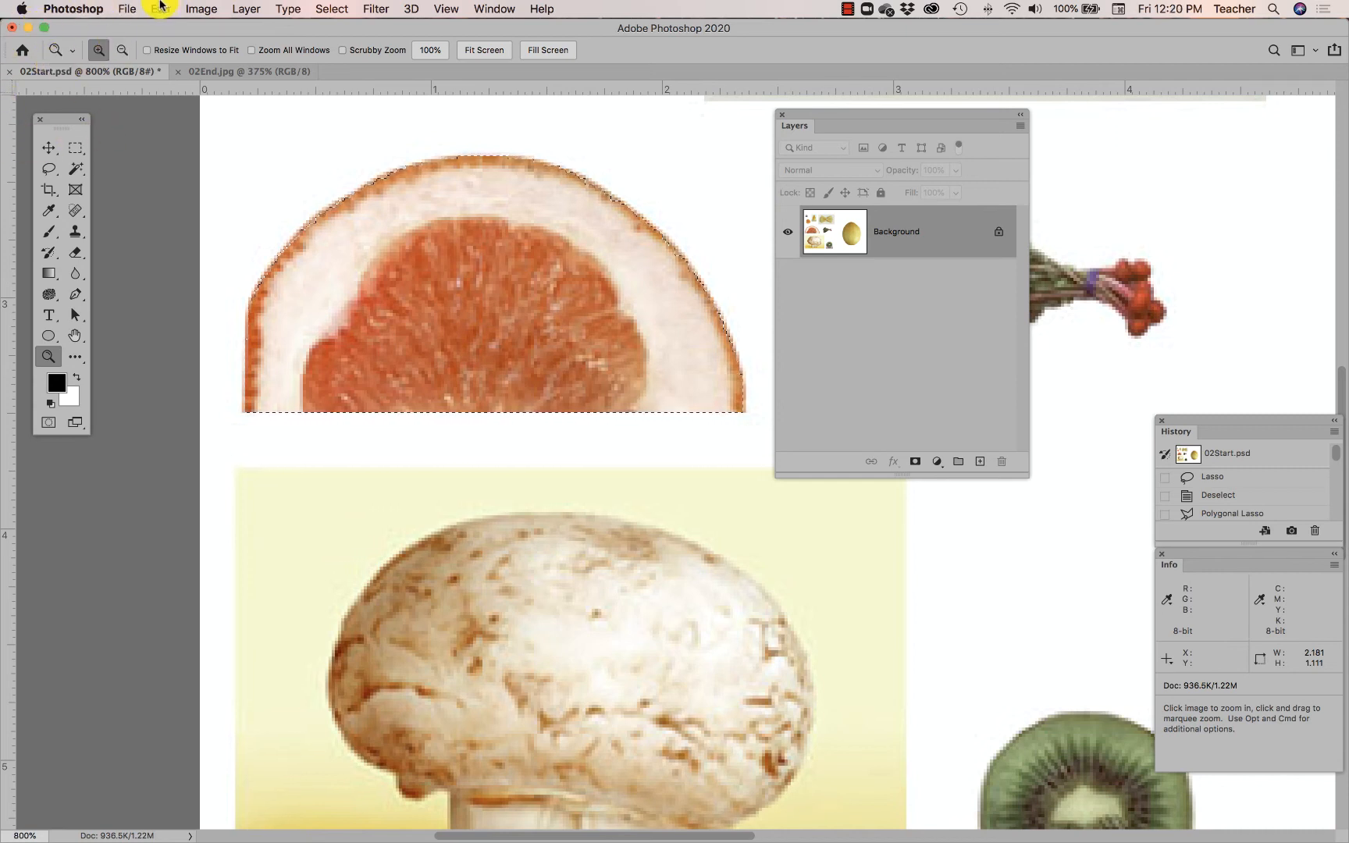
{"action": "left_click", "coordinate": [160, 6]}
{"action": "left_click", "coordinate": [173, 121]}
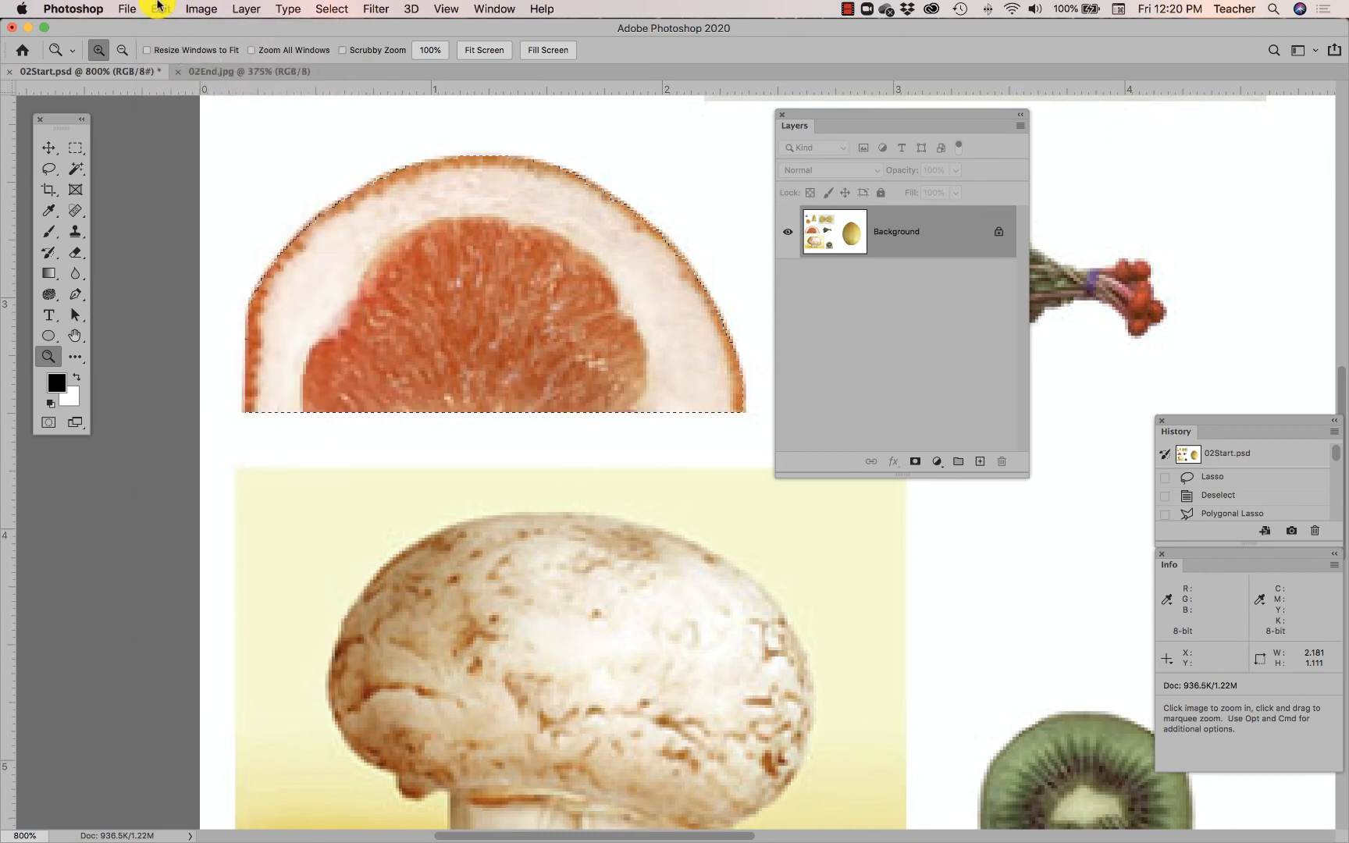
{"action": "left_click", "coordinate": [159, 7]}
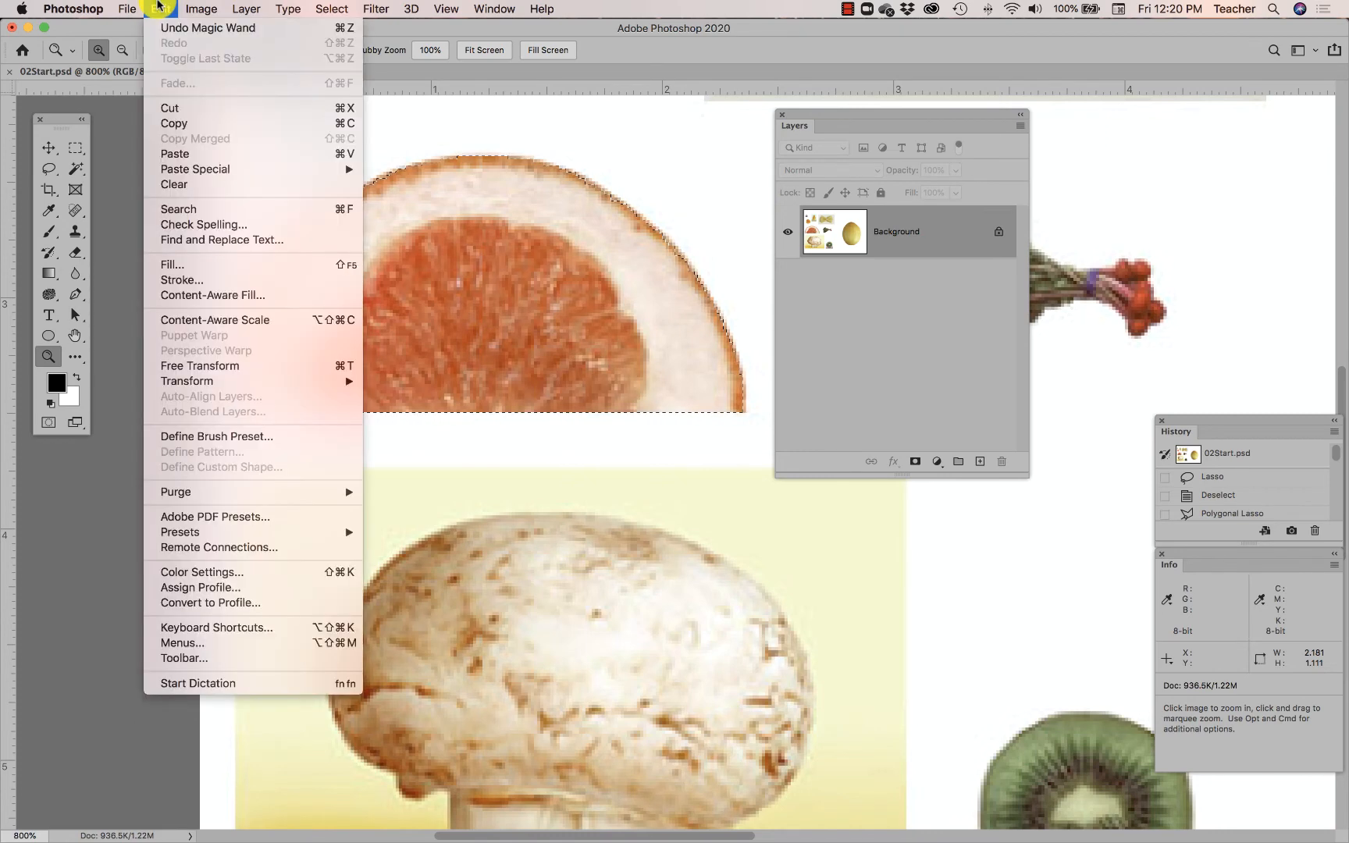
{"action": "left_click", "coordinate": [183, 158]}
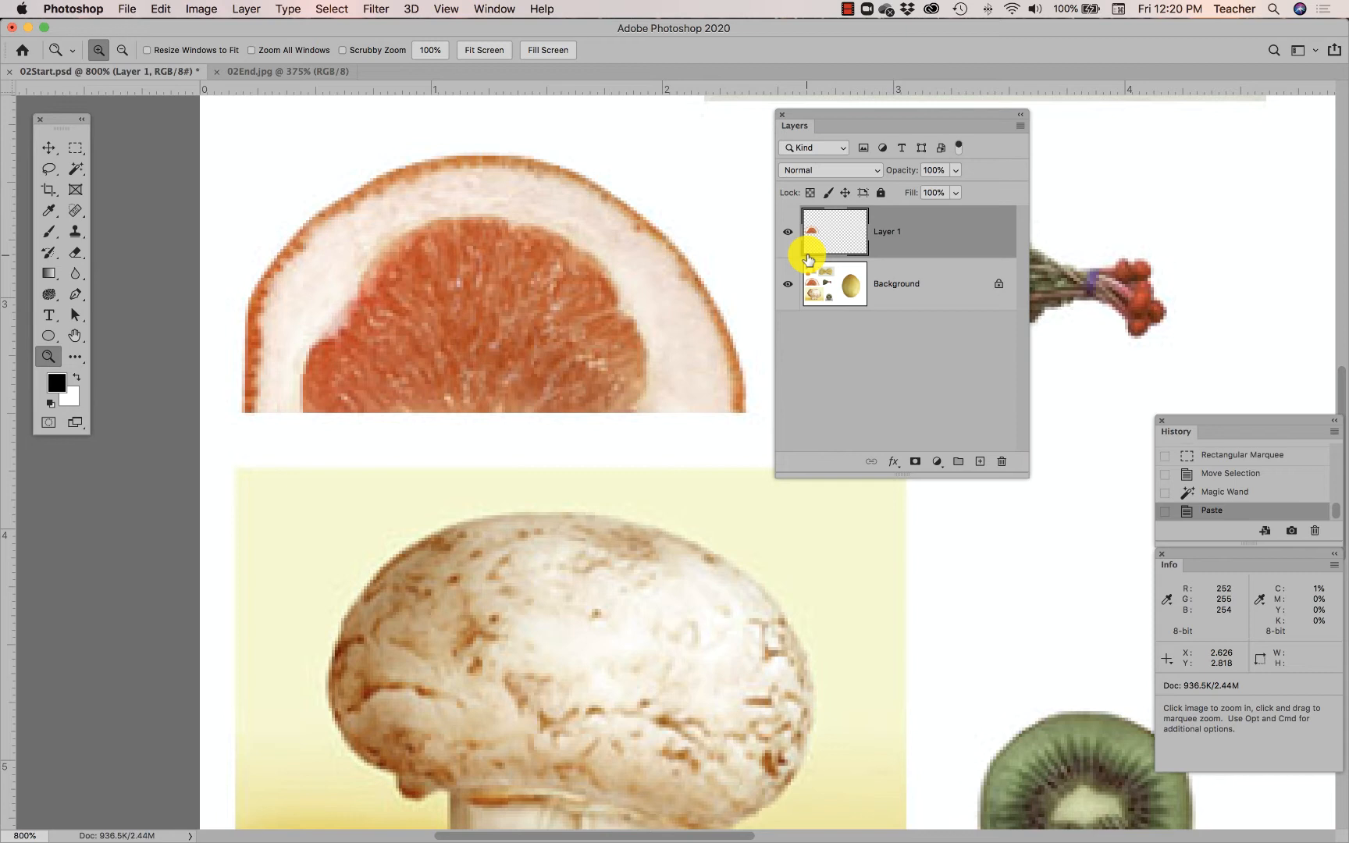
- Move the Layer 1 grapefruit copy down to overlap the original, then select Background
{"action": "left_click", "coordinate": [48, 150]}
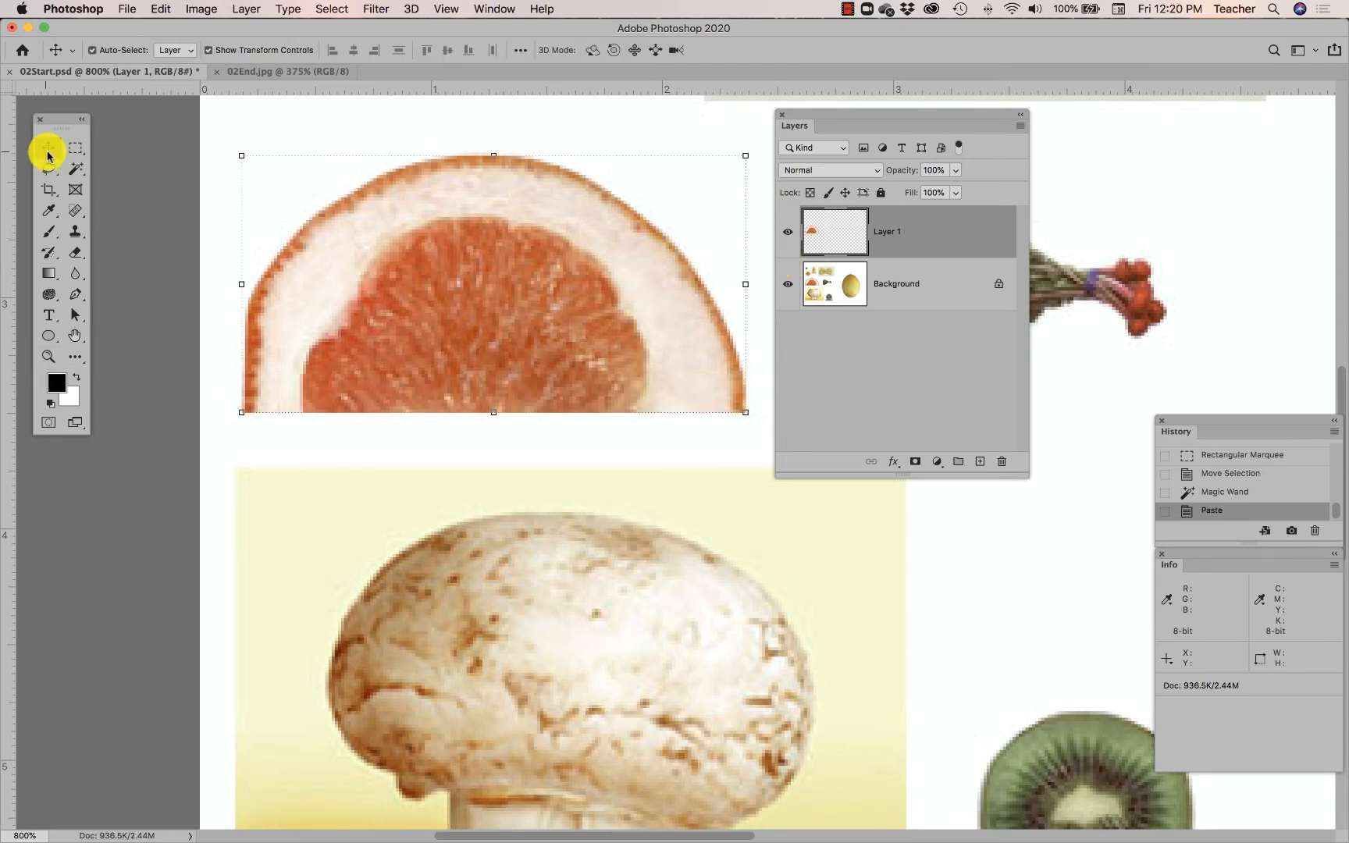
{"action": "left_click_drag", "start_coordinate": [341, 362], "coordinate": [483, 307]}
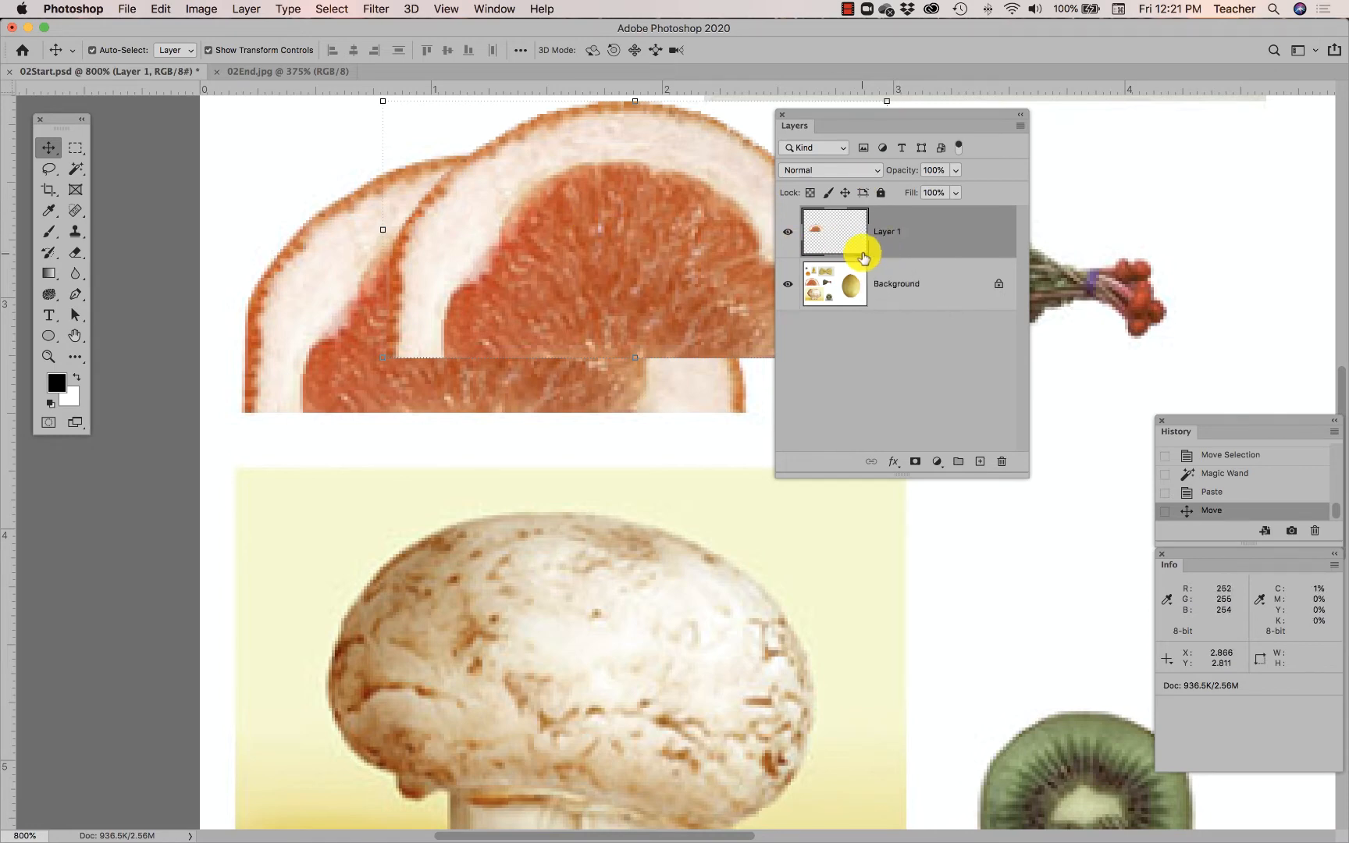
{"action": "left_click_drag", "start_coordinate": [591, 292], "coordinate": [601, 340]}
{"action": "scroll", "coordinate": [582, 469], "scroll_direction": "right", "scroll_amount": 5}
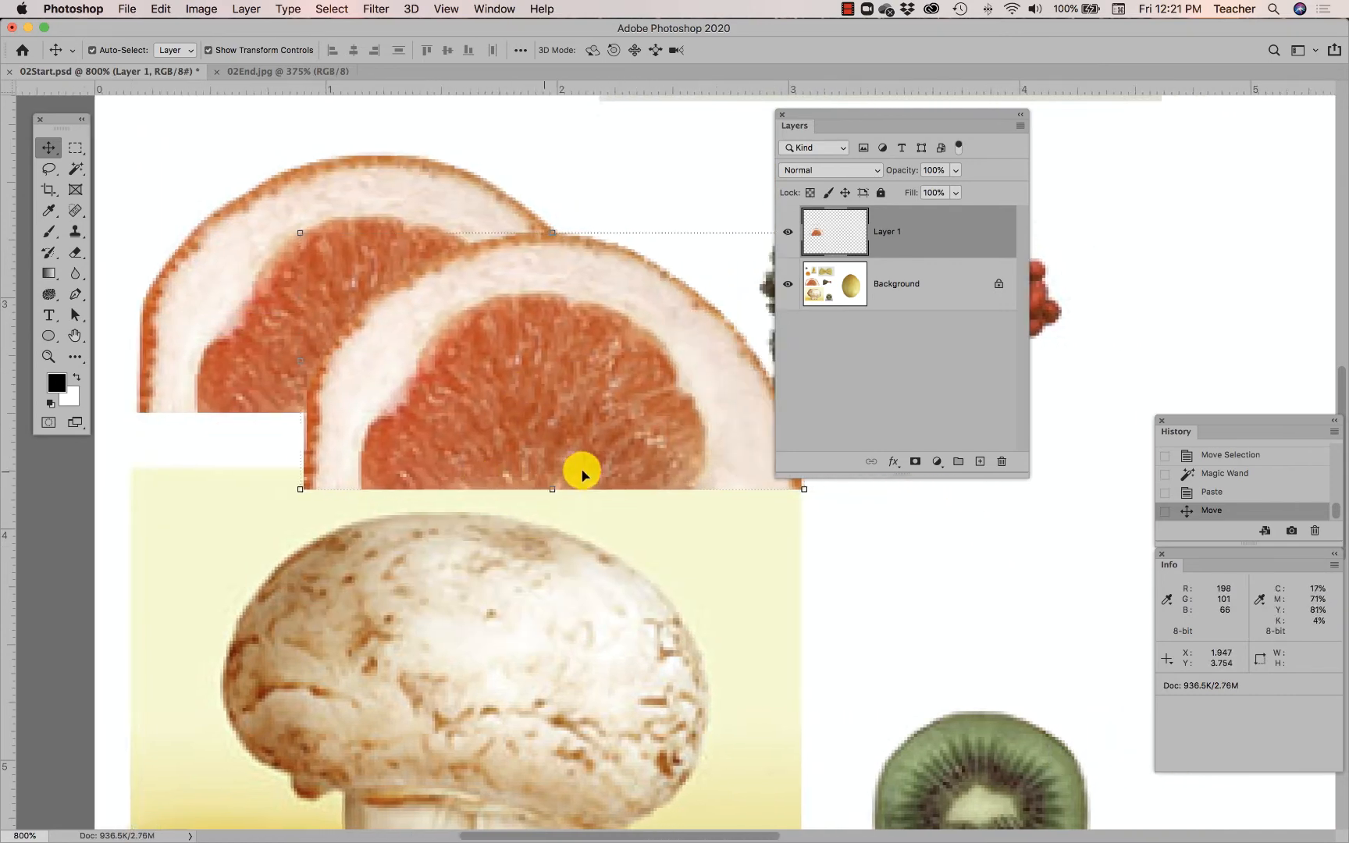
{"action": "left_click", "coordinate": [847, 299]}
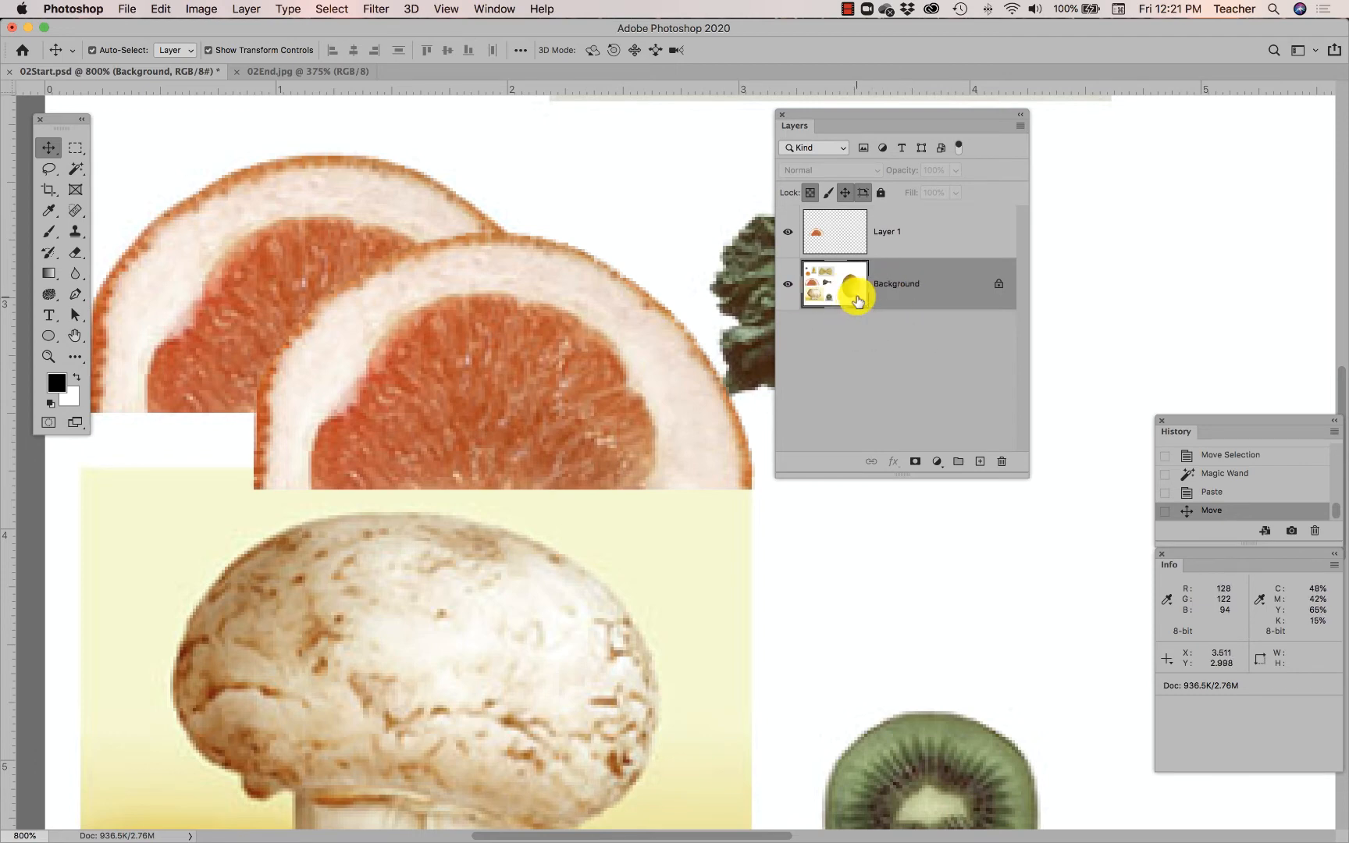
- Zoom out, move the Layers panel aside, and drag the grapefruit copy onto the yellow melon
{"action": "left_click", "coordinate": [509, 313], "text": "alt+super"}
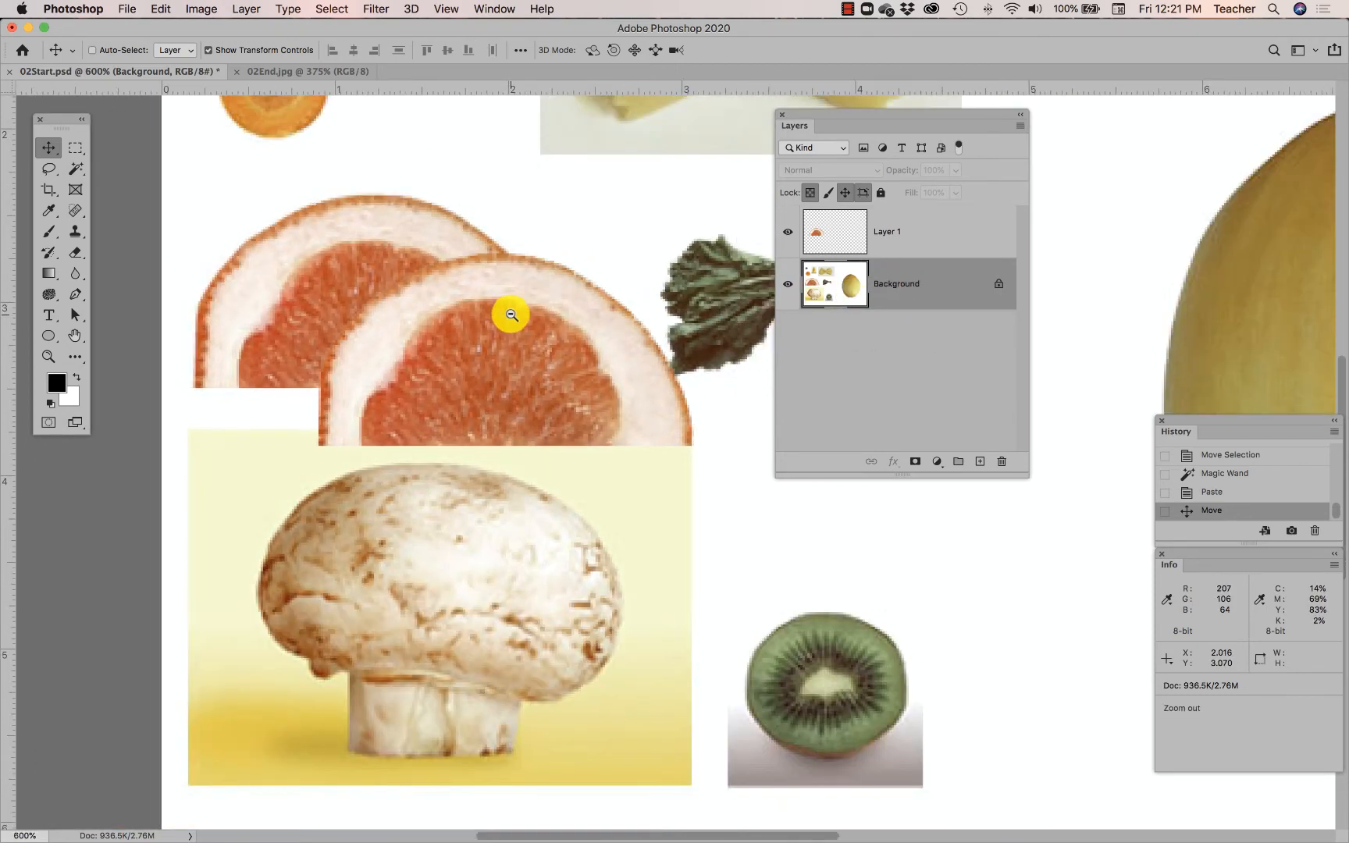
{"action": "left_click", "coordinate": [512, 315], "text": "alt+super"}
{"action": "left_click_drag", "start_coordinate": [536, 306], "coordinate": [370, 412]}
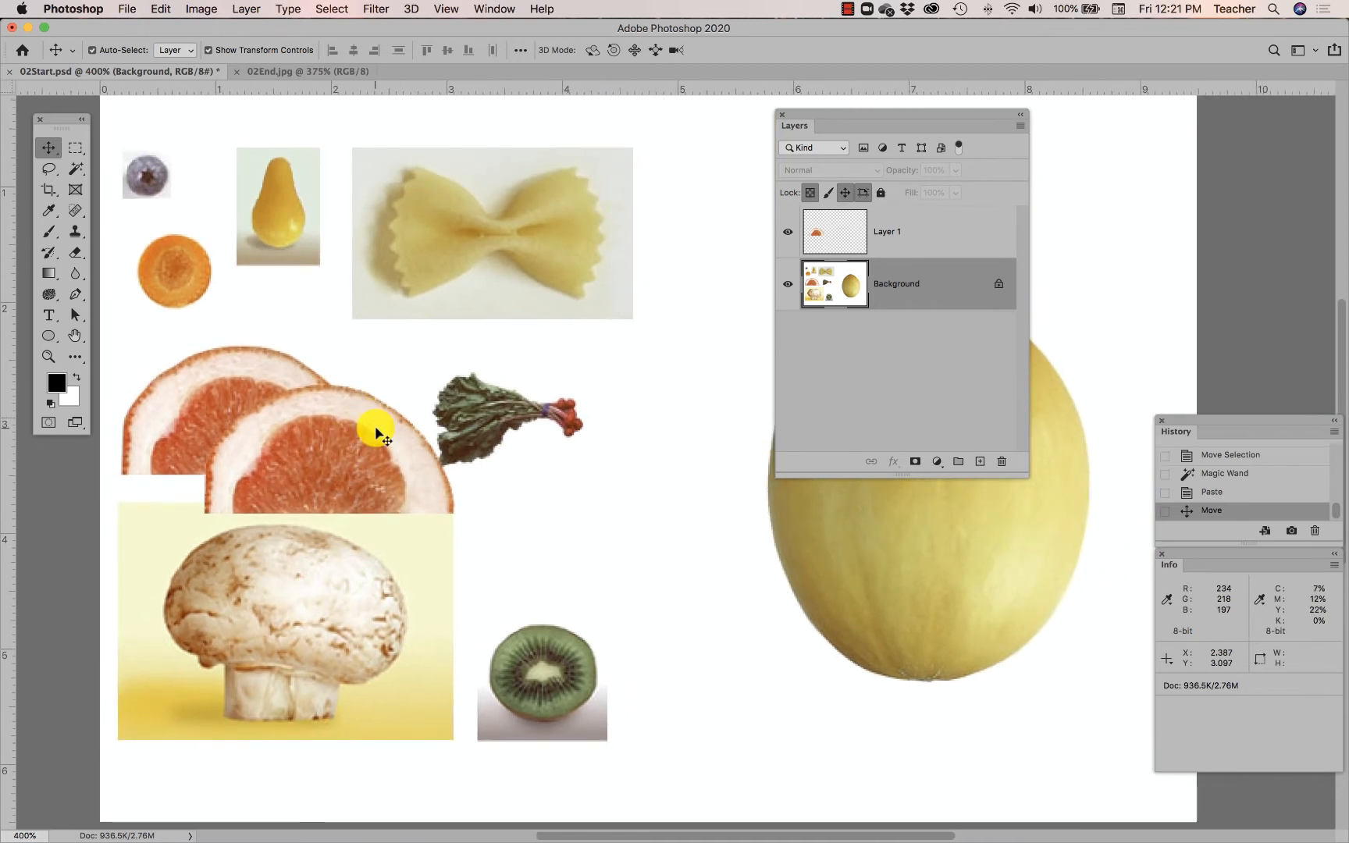
{"action": "left_click_drag", "start_coordinate": [823, 119], "coordinate": [581, 117]}
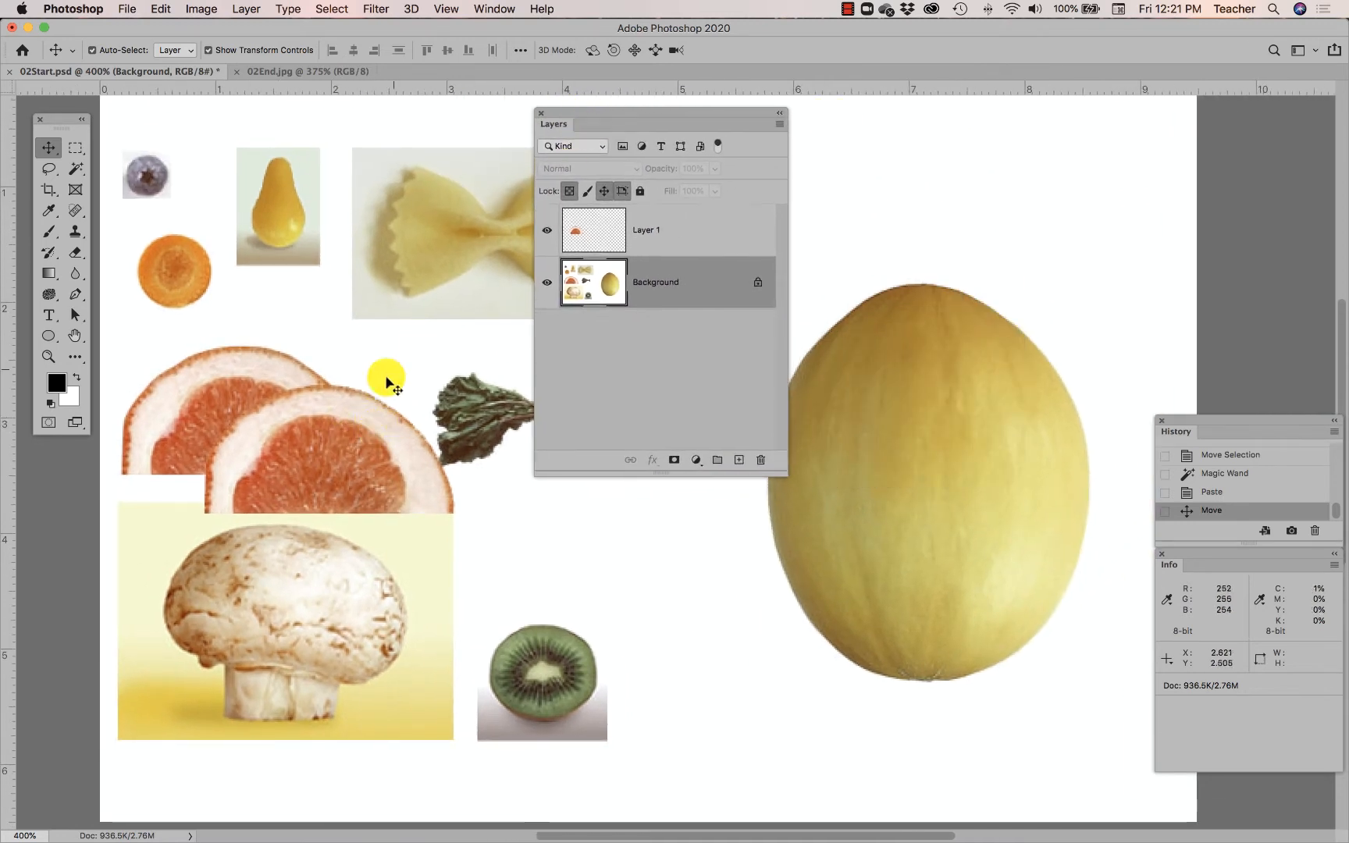
{"action": "left_click_drag", "start_coordinate": [326, 442], "coordinate": [980, 289]}
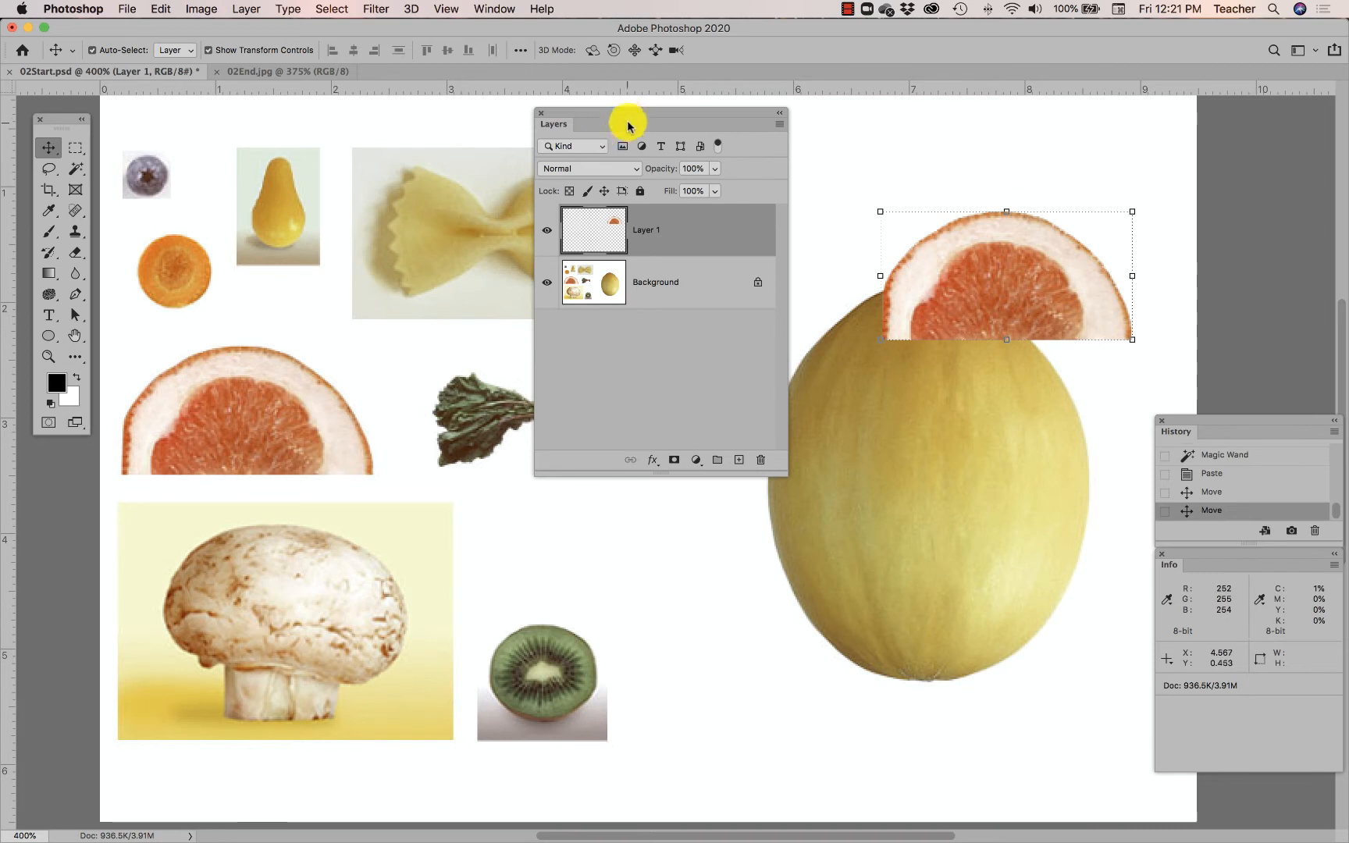
{"action": "left_click_drag", "start_coordinate": [626, 120], "coordinate": [662, 261]}
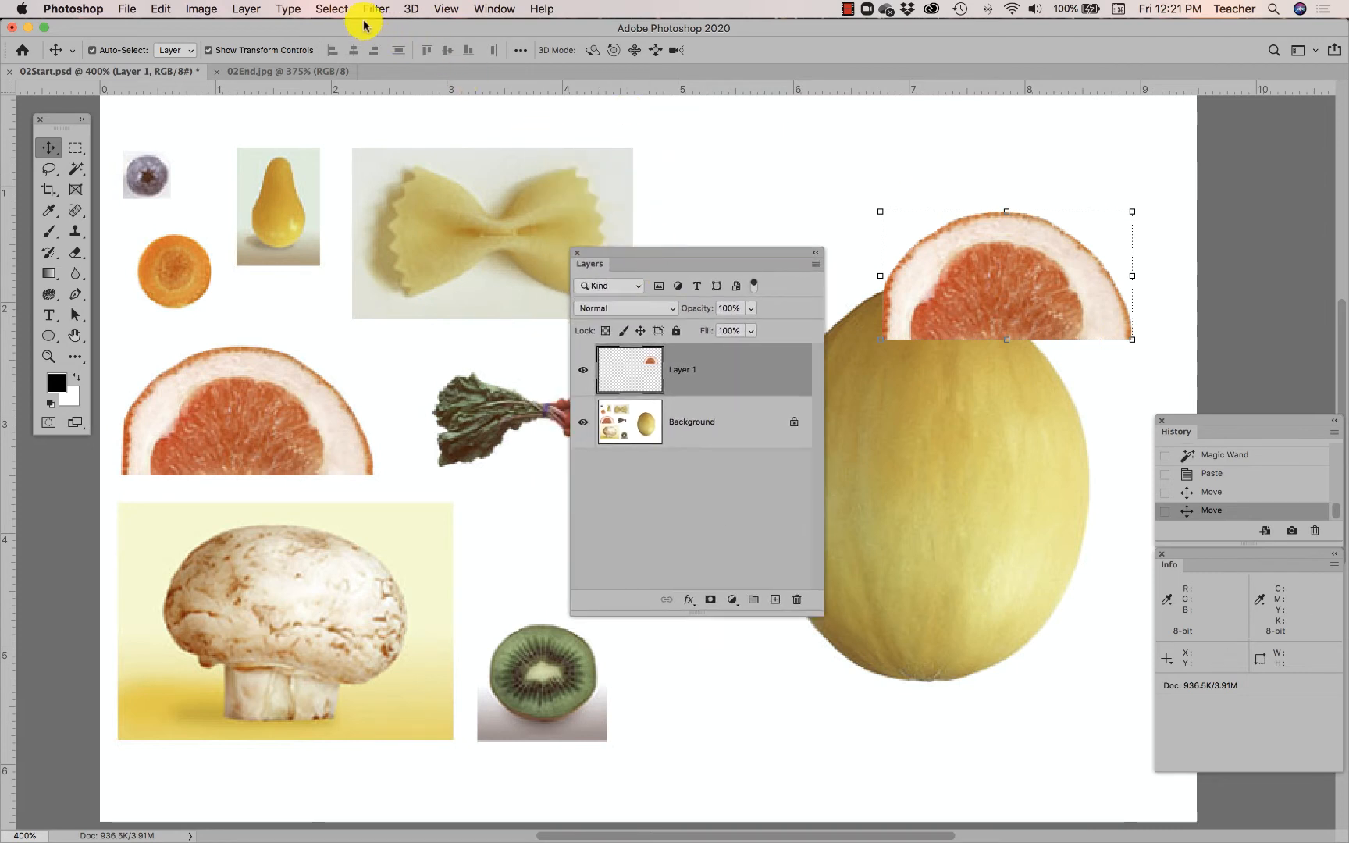
- Load the 'bowtie pasta' saved channel as a new selection
{"action": "left_click", "coordinate": [332, 9]}
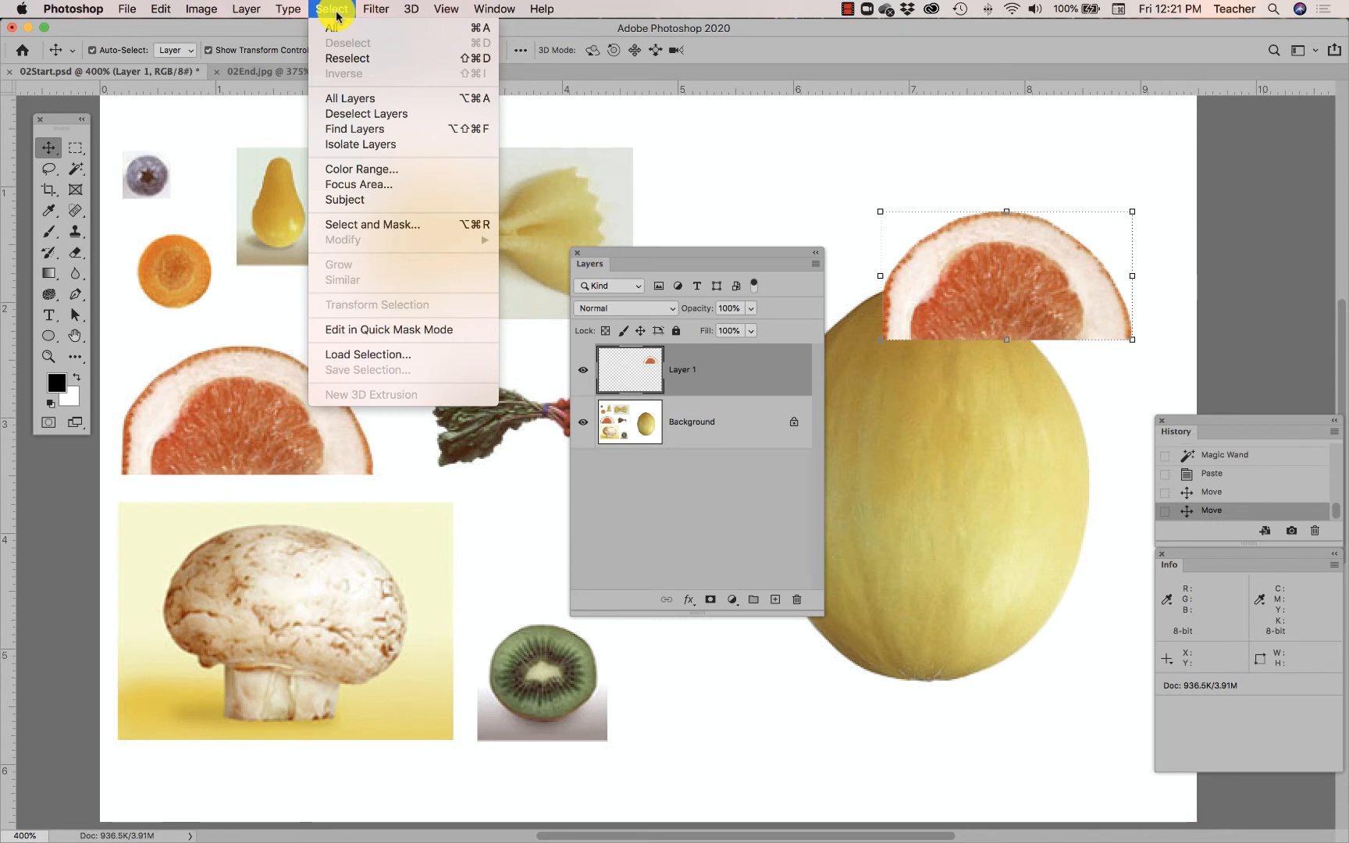
{"action": "left_click", "coordinate": [355, 355]}
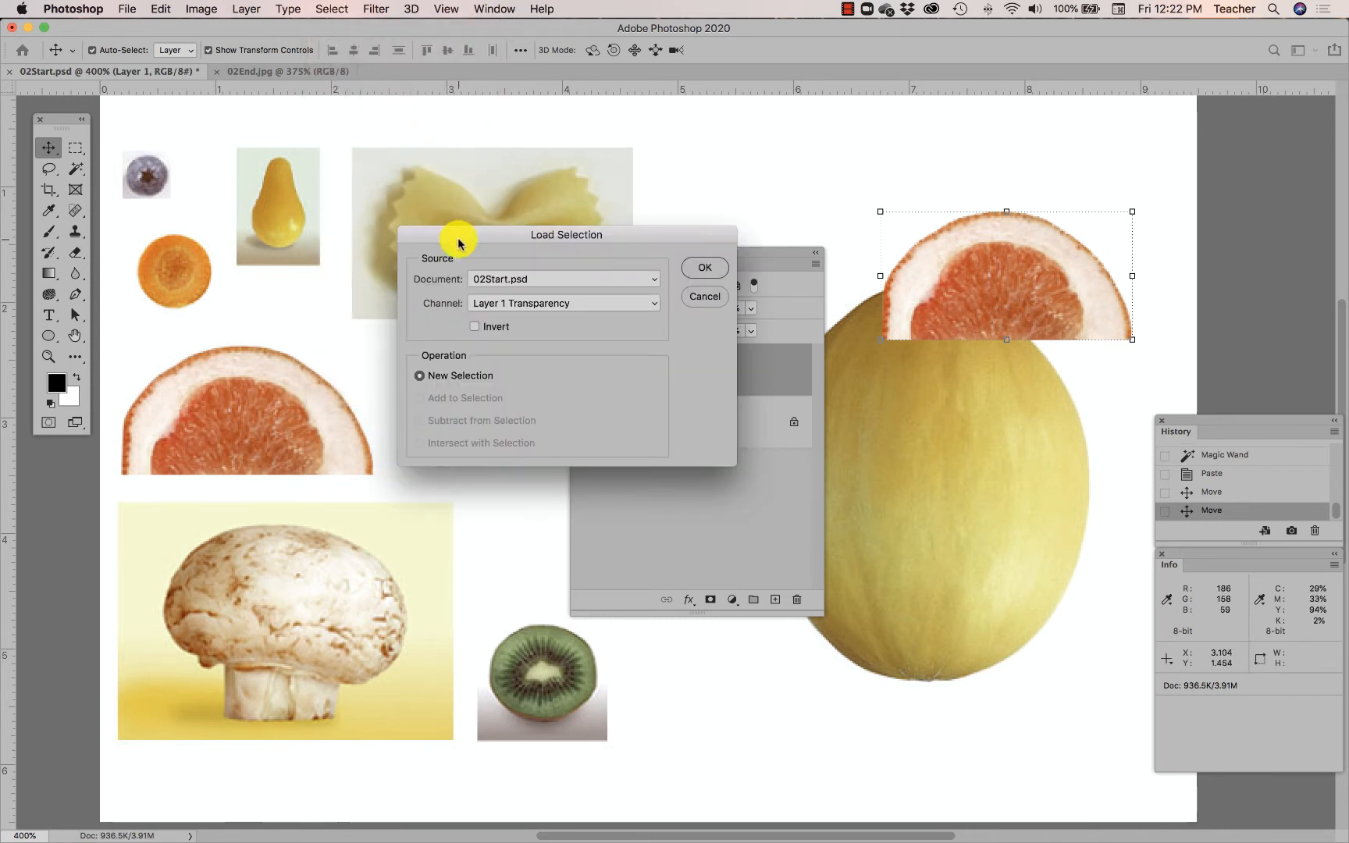
{"action": "left_click_drag", "start_coordinate": [419, 281], "coordinate": [381, 314]}
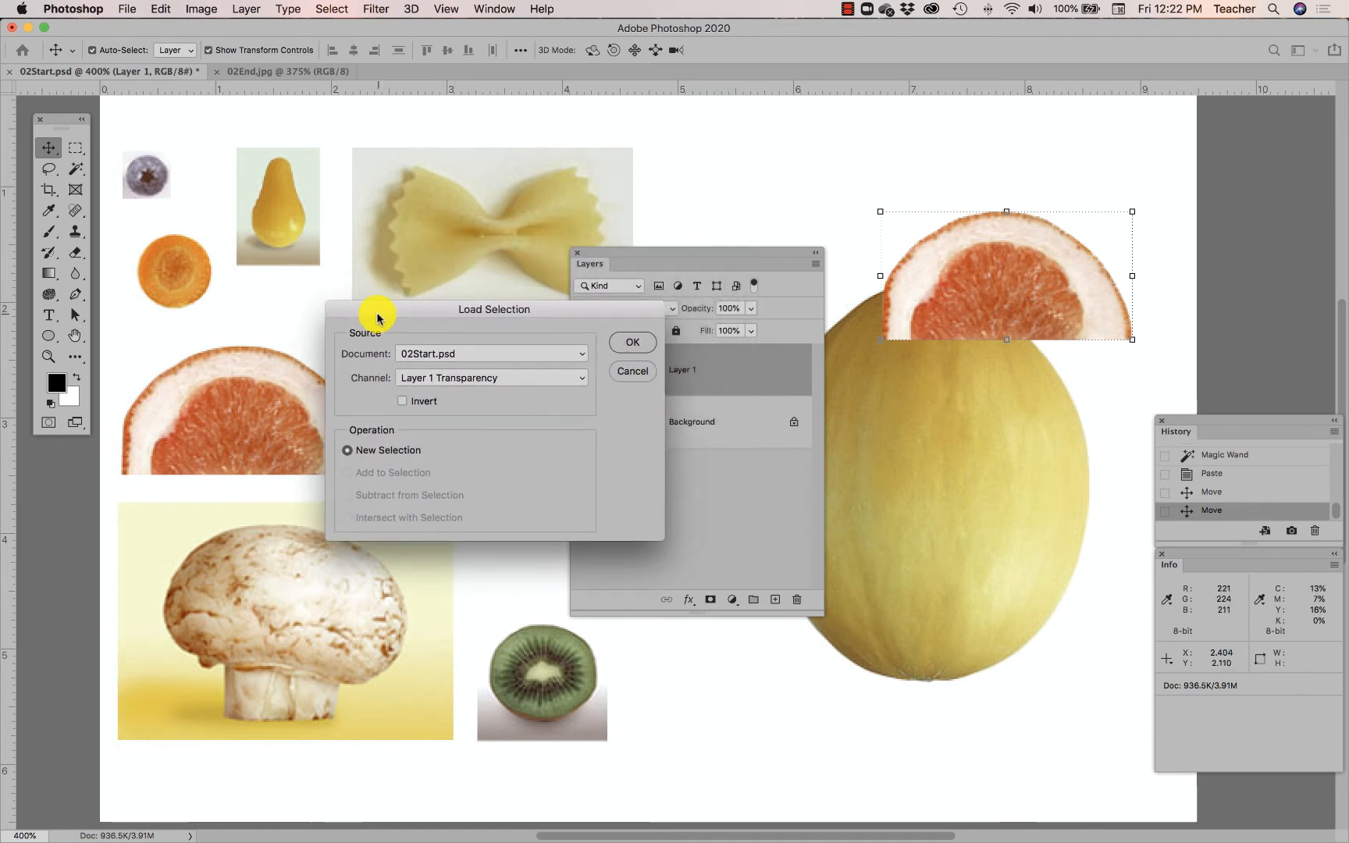
{"action": "left_click", "coordinate": [470, 378]}
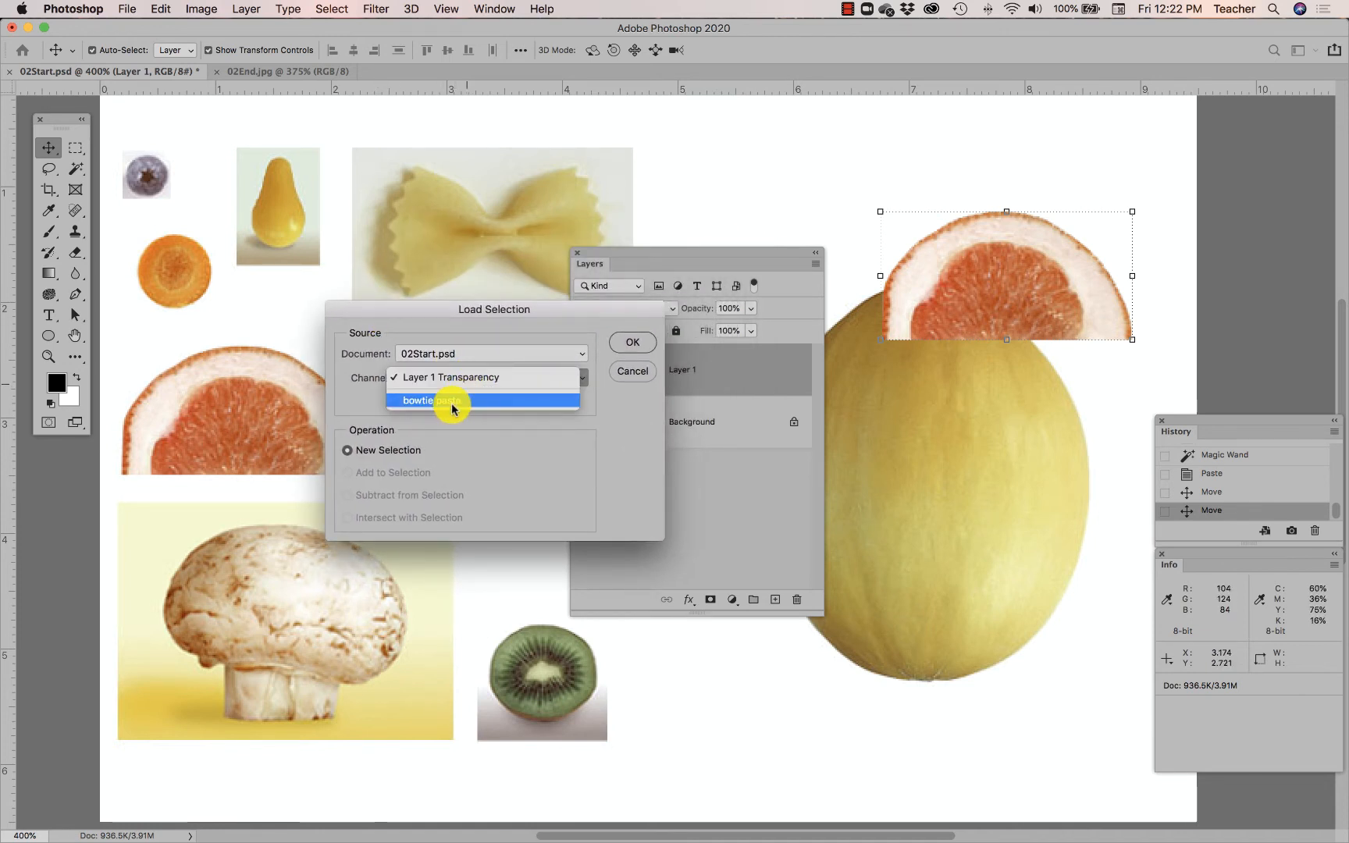
{"action": "left_click", "coordinate": [453, 402]}
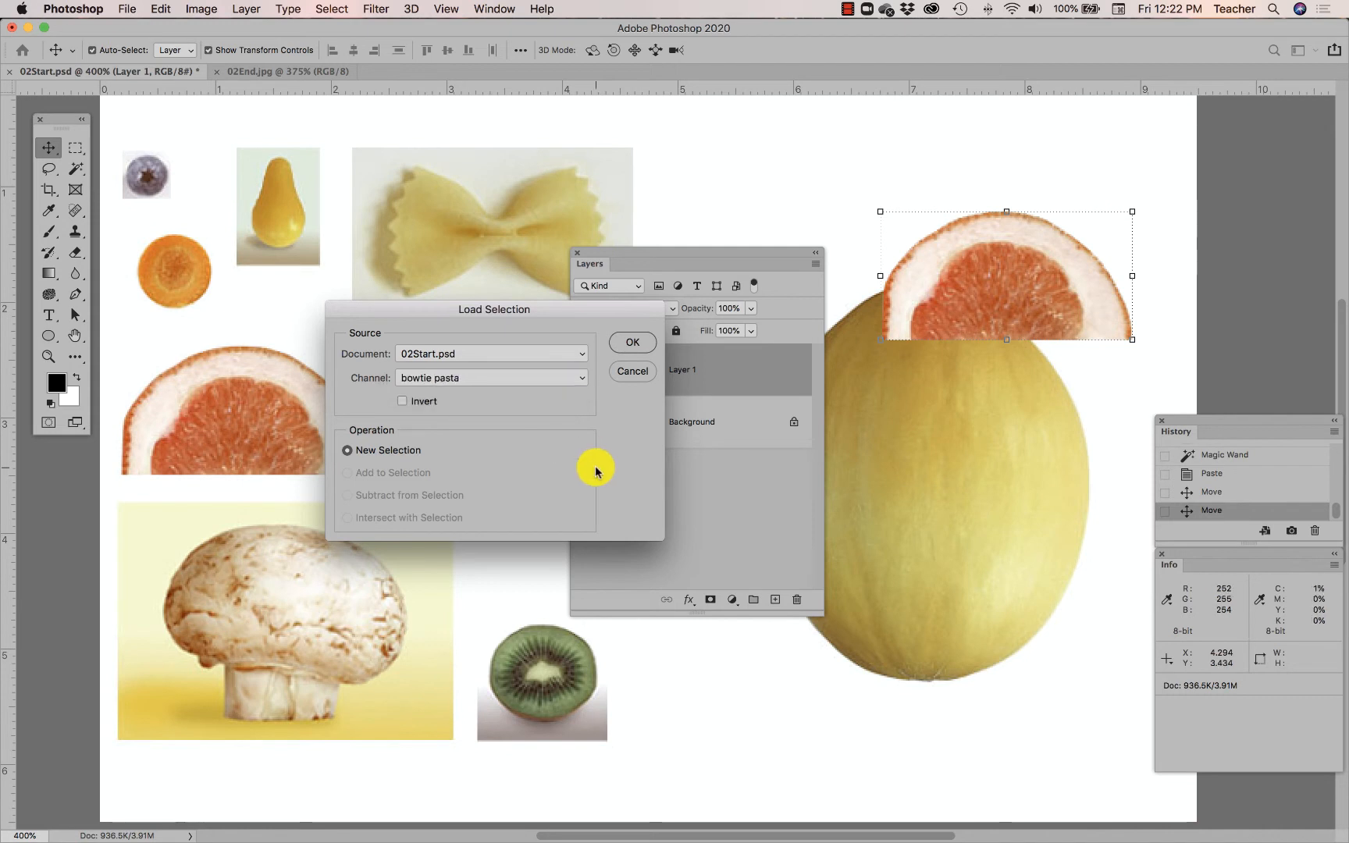
{"action": "left_click", "coordinate": [625, 344]}
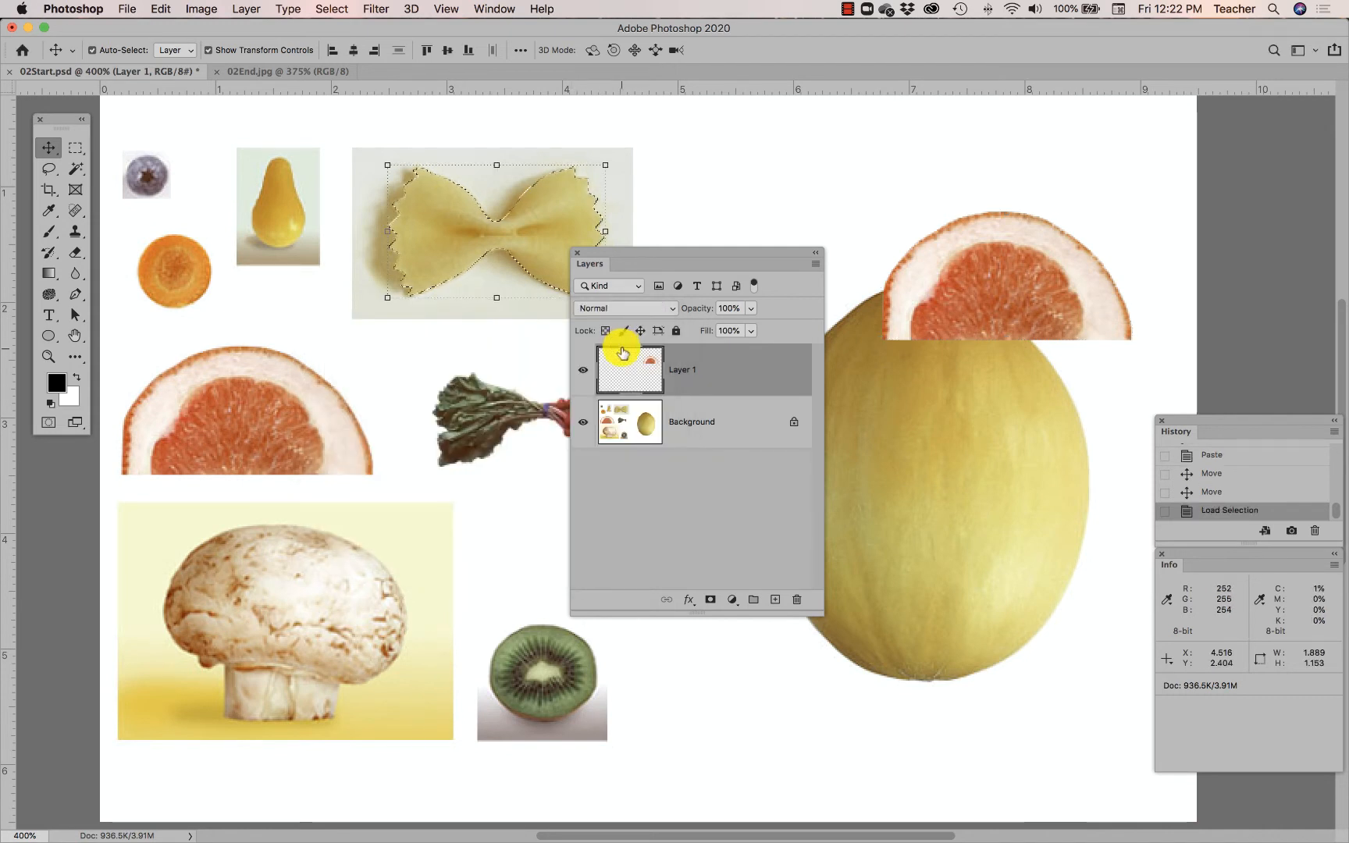
{"action": "left_click_drag", "start_coordinate": [657, 259], "coordinate": [461, 369]}
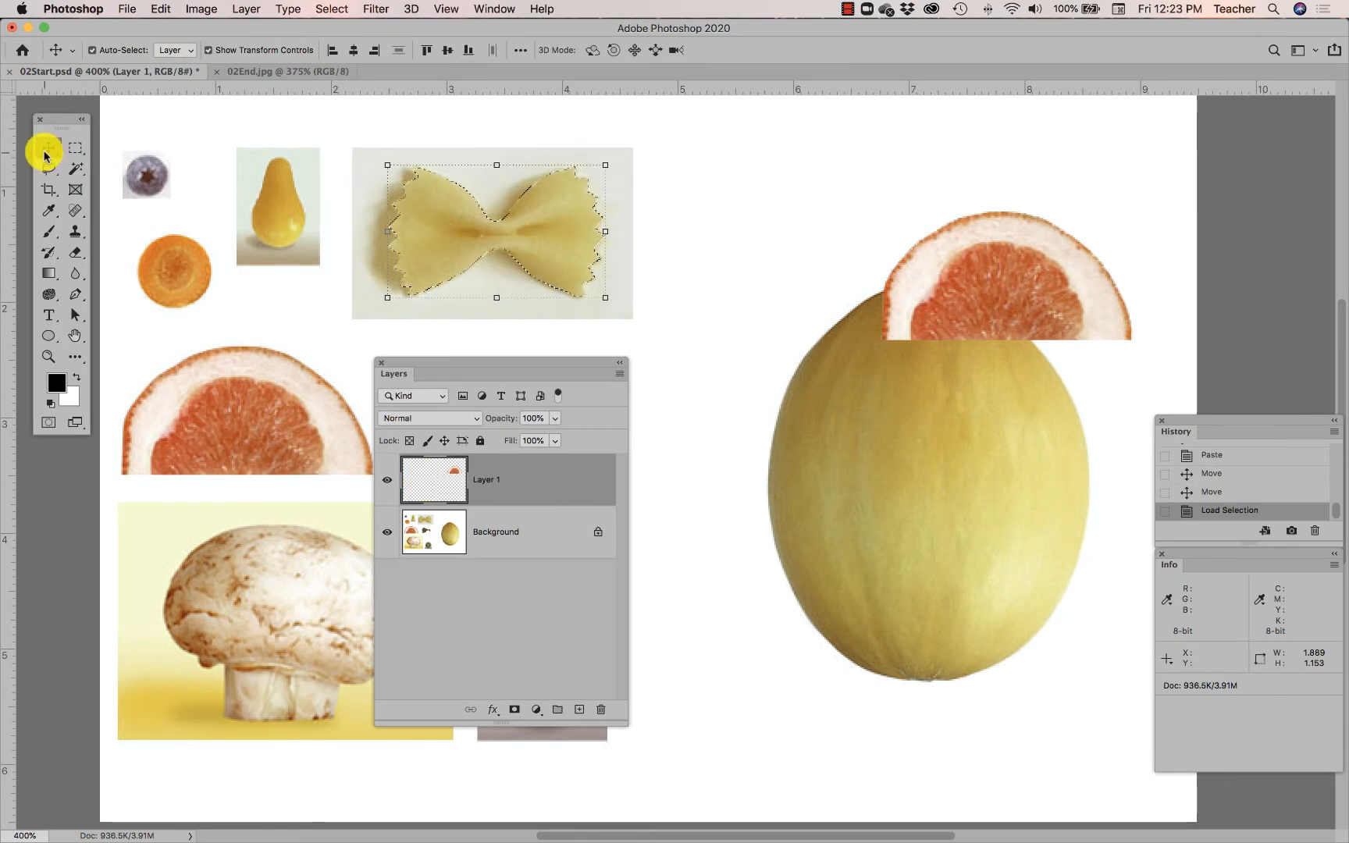
{"action": "left_click_drag", "start_coordinate": [446, 241], "coordinate": [531, 278]}
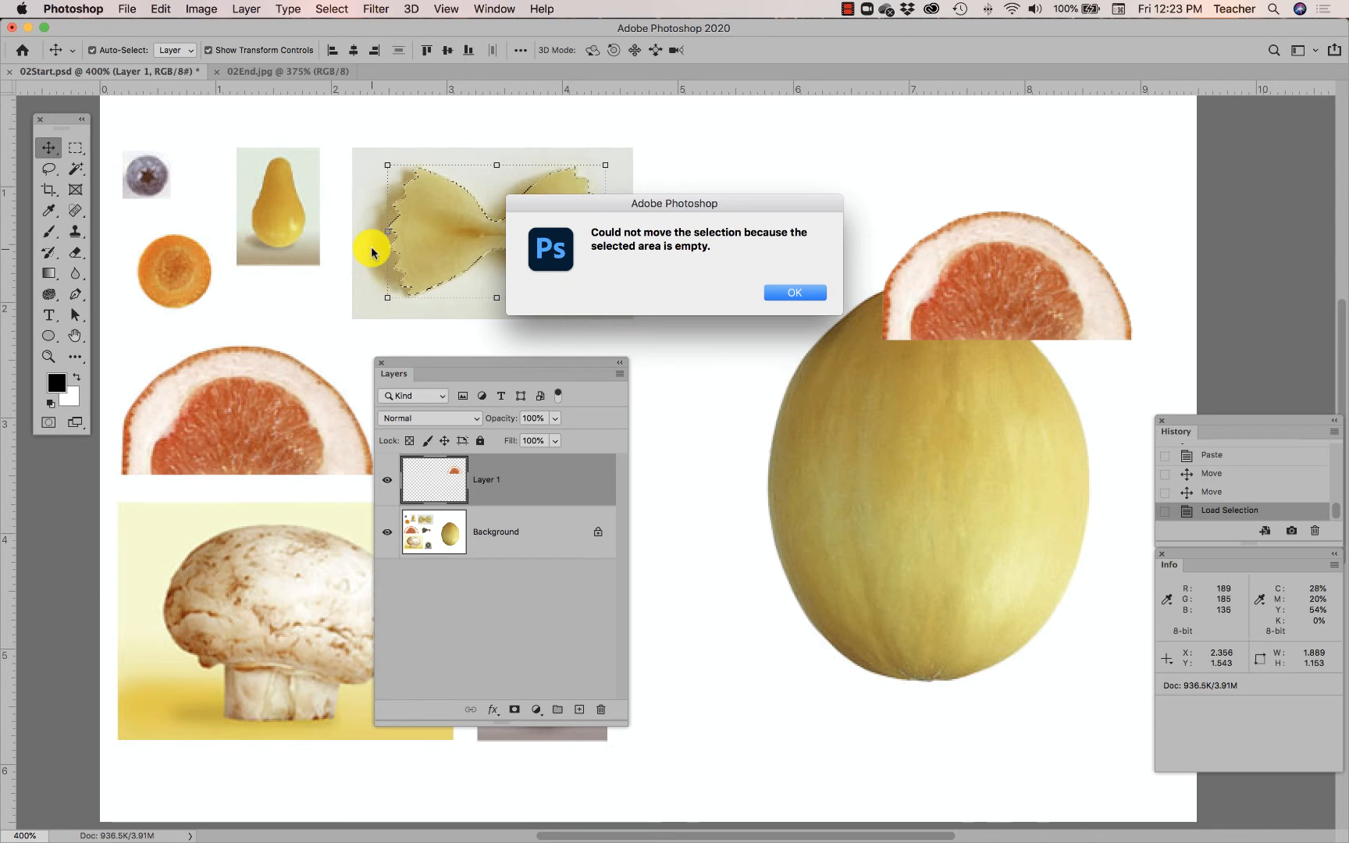
{"action": "left_click", "coordinate": [781, 293]}
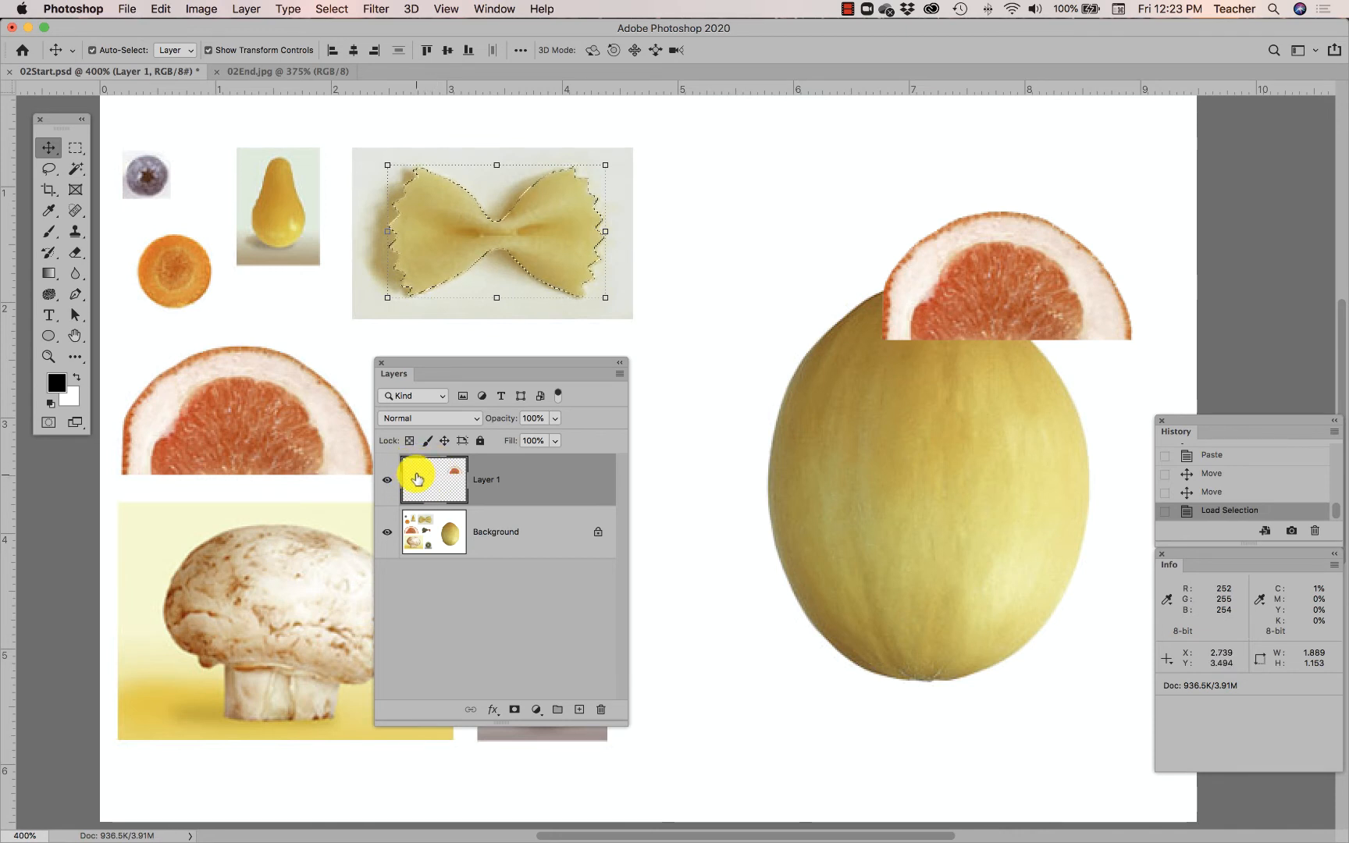
- Copy the selected pasta from the Background layer and paste it as Layer 2
{"action": "left_click", "coordinate": [503, 539]}
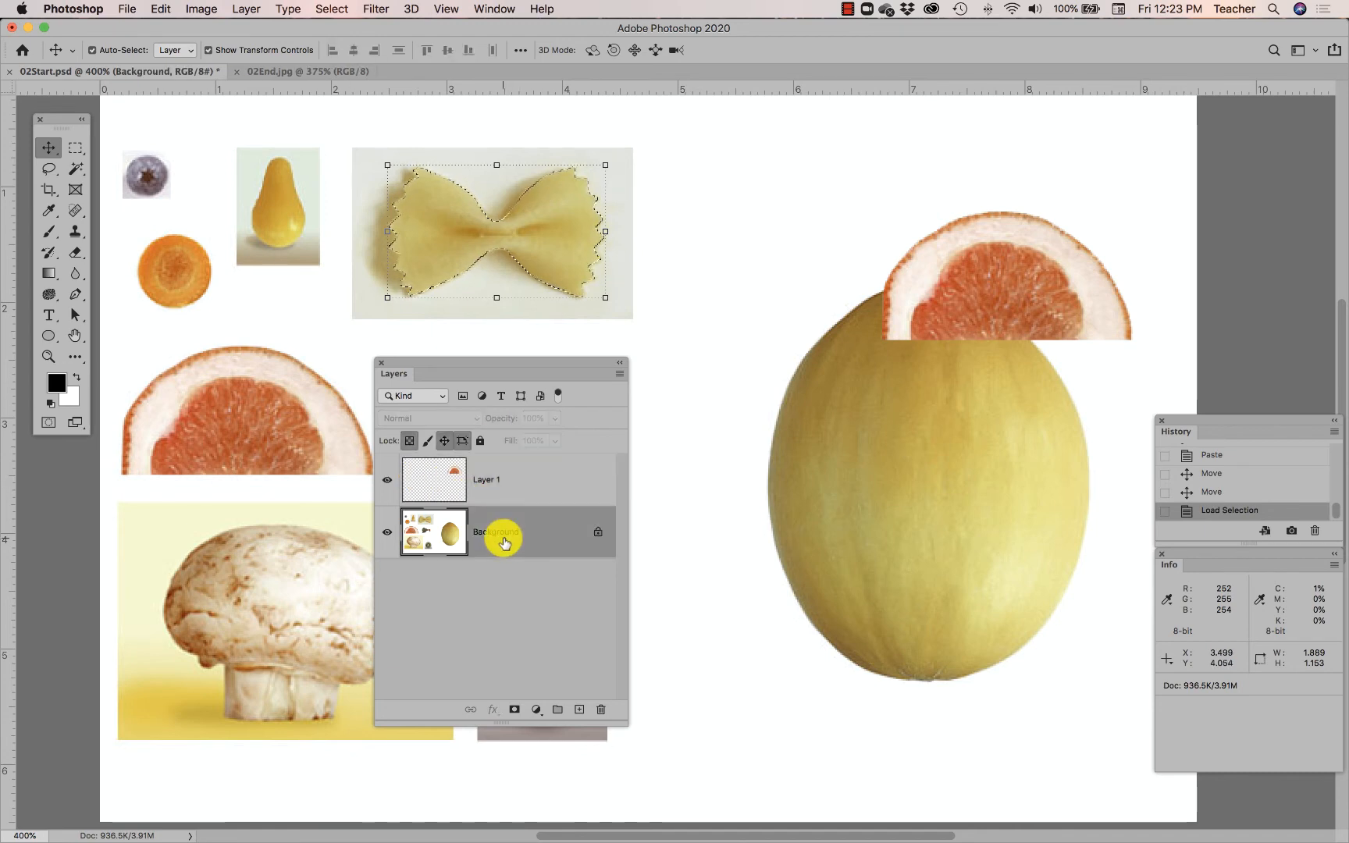
{"action": "left_click", "coordinate": [156, 8]}
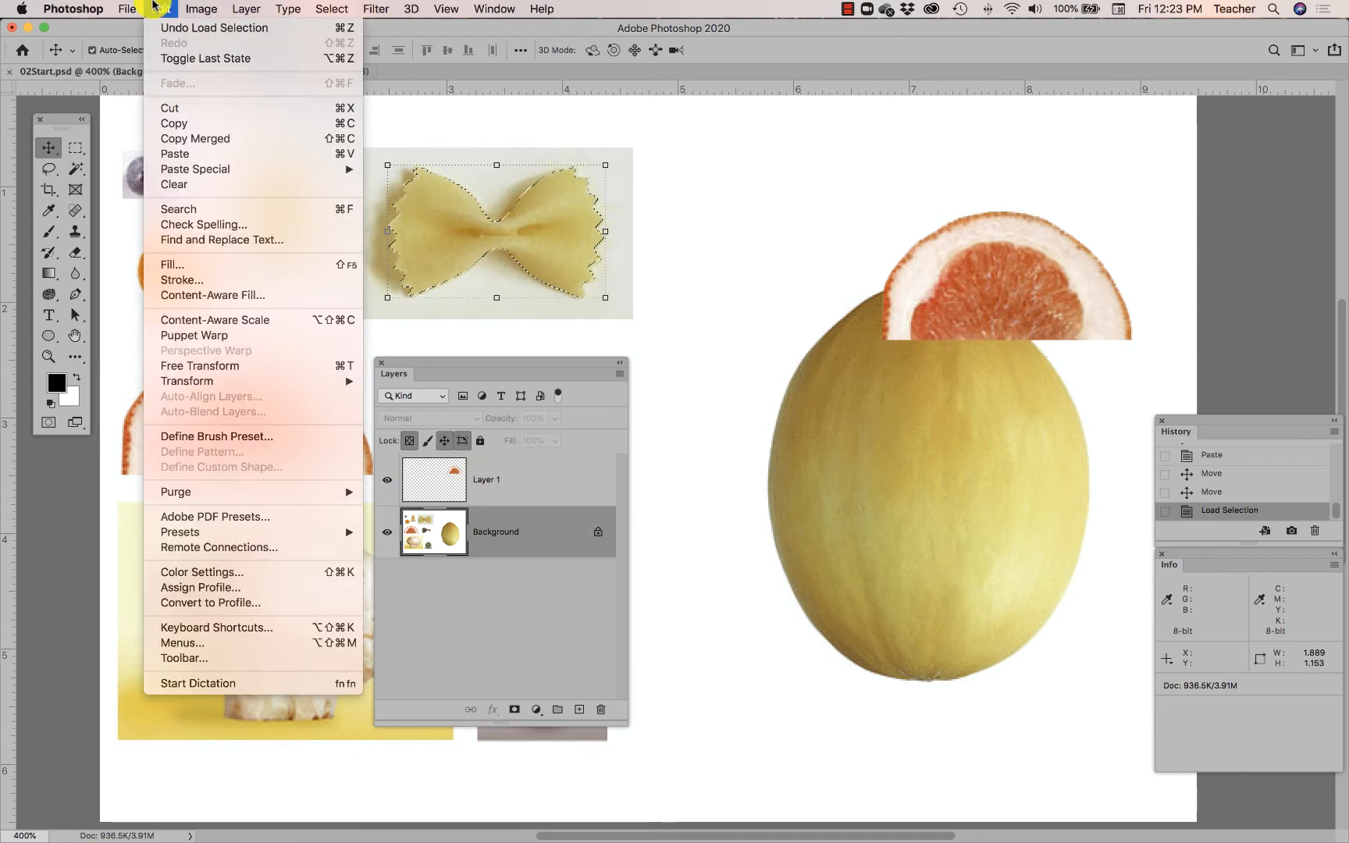
{"action": "left_click", "coordinate": [148, 10]}
{"action": "left_click", "coordinate": [153, 9]}
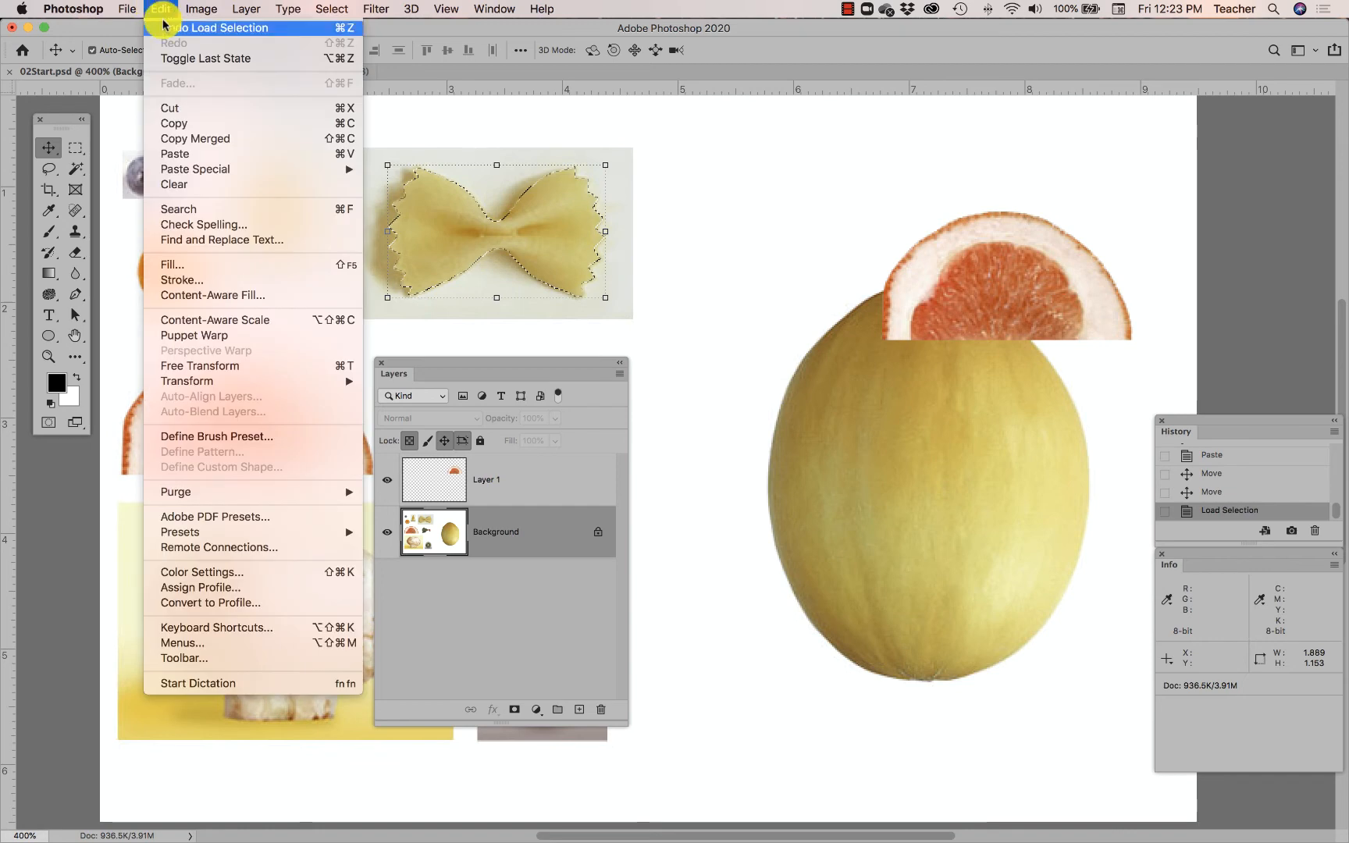
{"action": "left_click", "coordinate": [181, 154]}
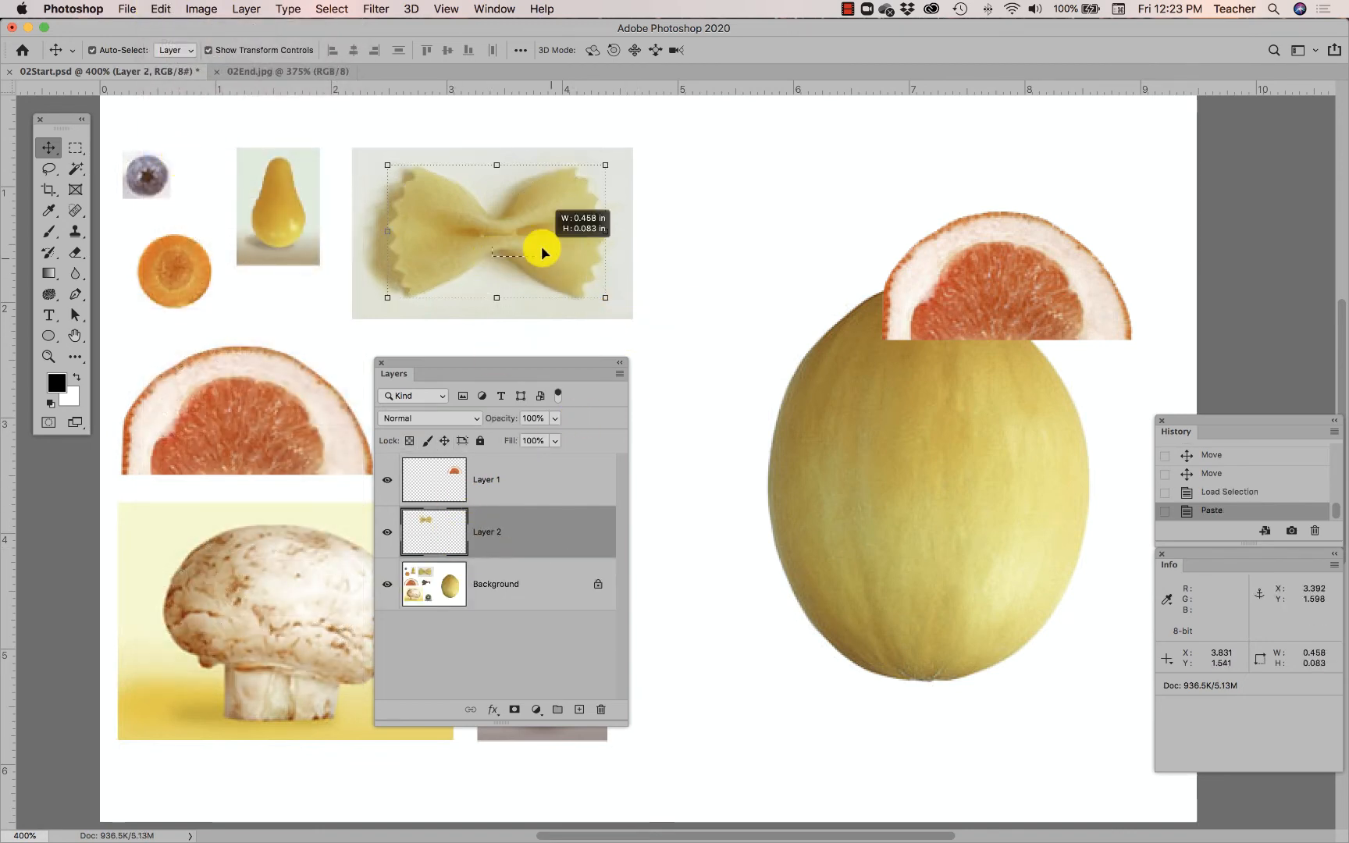
- Move the pasted bowtie pasta onto the melon's top-left side
{"action": "left_click", "coordinate": [49, 150]}
{"action": "left_click_drag", "start_coordinate": [436, 234], "coordinate": [739, 478]}
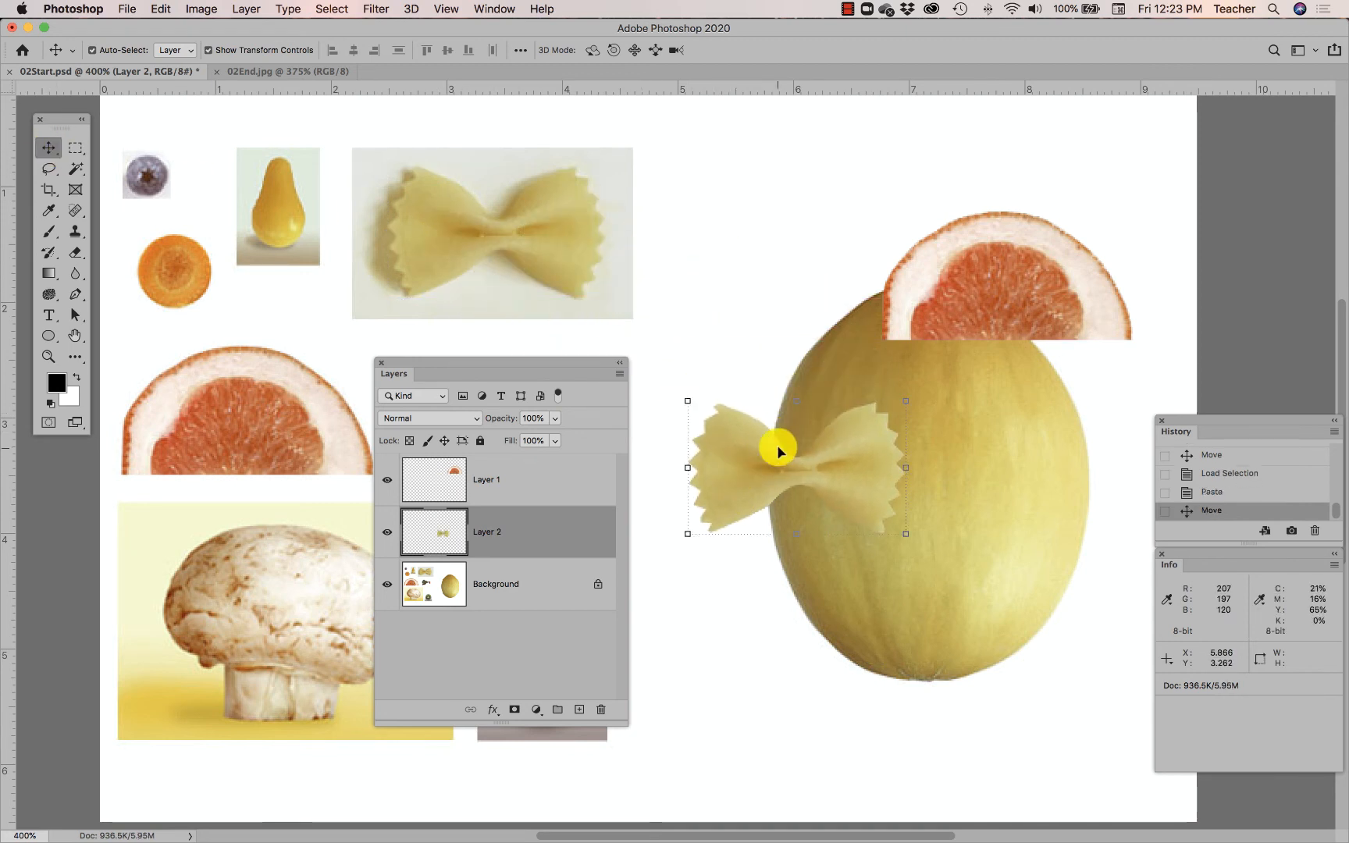
{"action": "left_click_drag", "start_coordinate": [777, 446], "coordinate": [820, 250]}
- Drag the Layer 1 grapefruit up and left to sit atop the melon over the pasta
{"action": "left_click_drag", "start_coordinate": [1018, 303], "coordinate": [986, 309]}
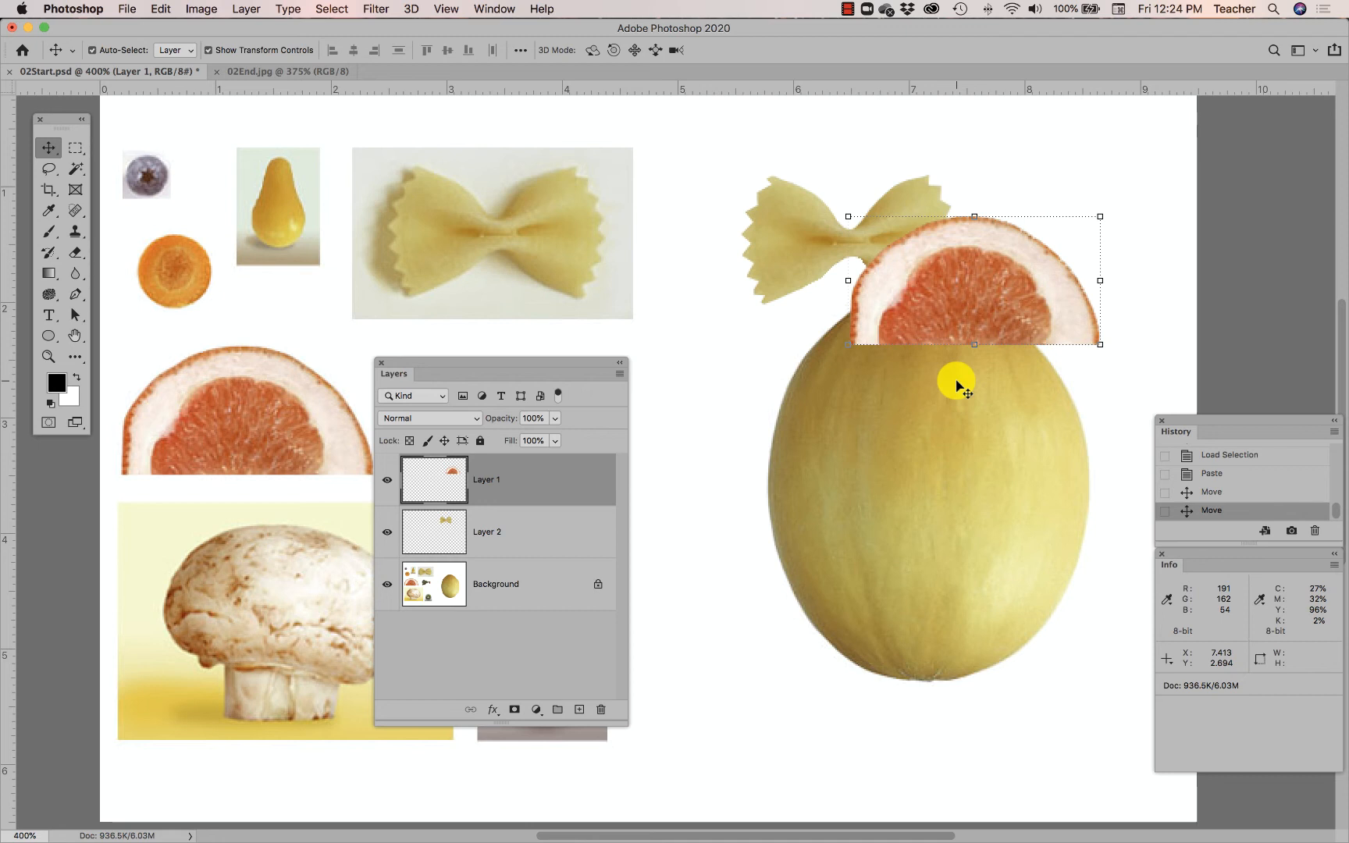
{"action": "double_click", "coordinate": [483, 492]}
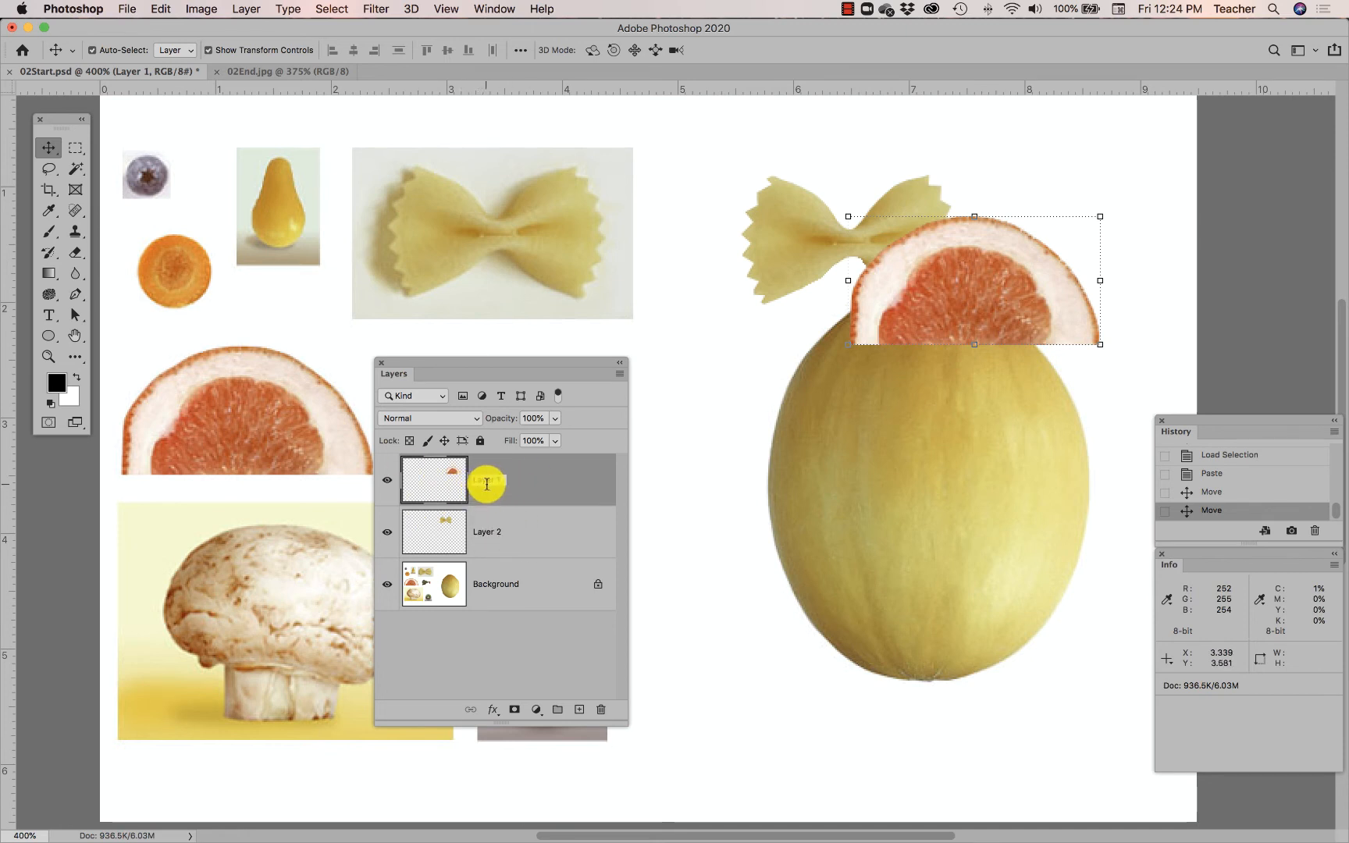
{"action": "left_click", "coordinate": [533, 478]}
{"action": "left_click_drag", "start_coordinate": [911, 306], "coordinate": [791, 277]}
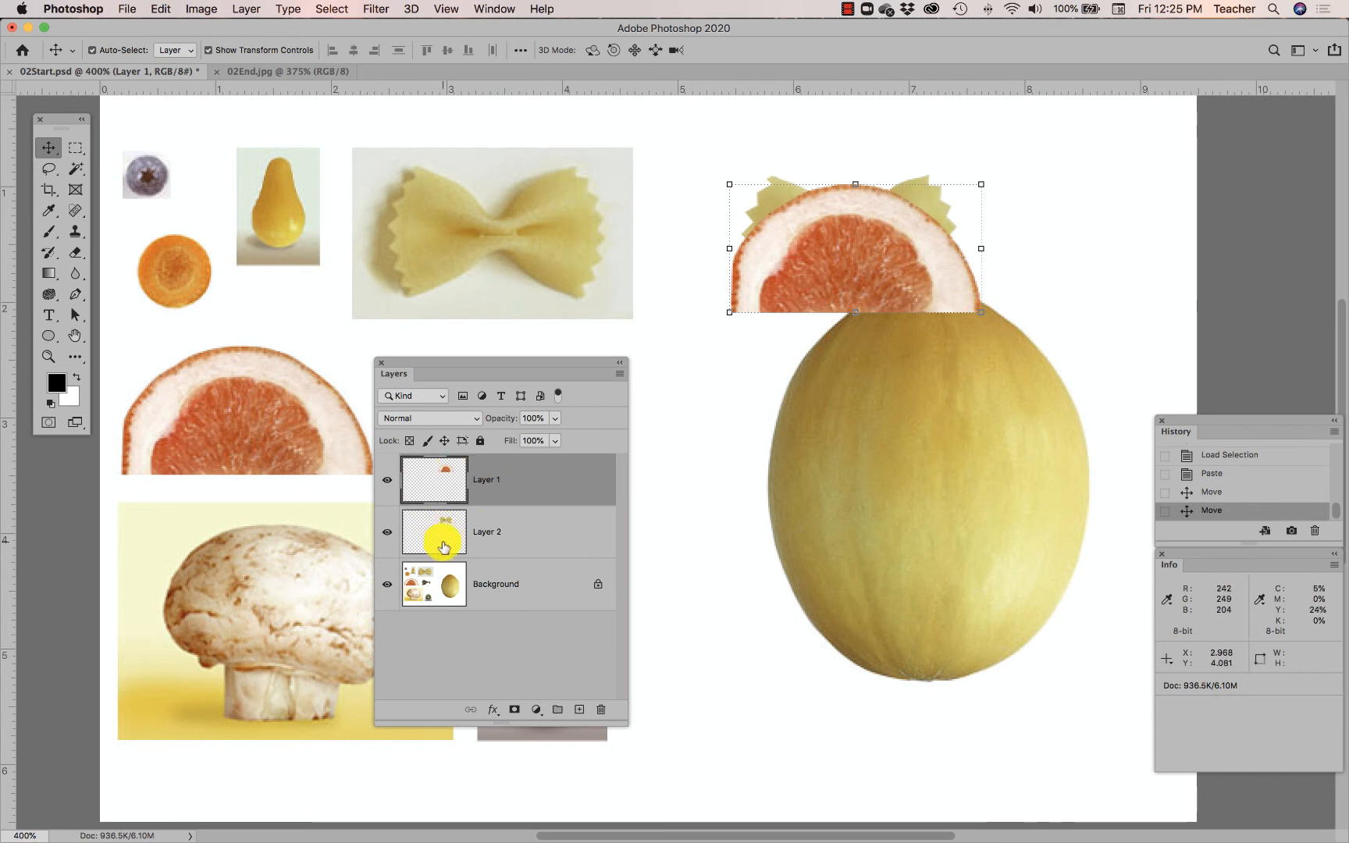
- Stack Layer 2 above Layer 1 and move the pasta bow to the melon's bottom
{"action": "left_click_drag", "start_coordinate": [442, 544], "coordinate": [442, 466]}
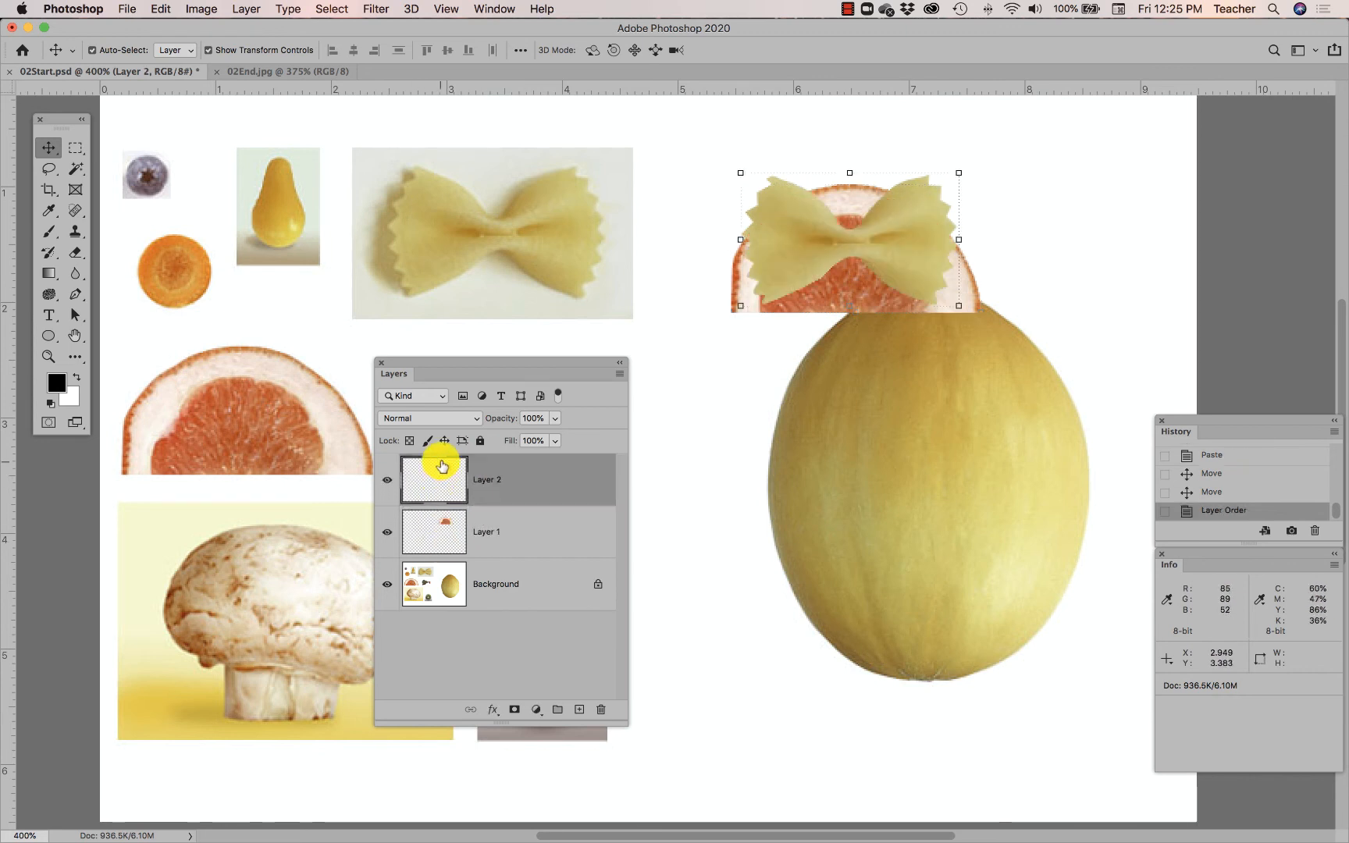
{"action": "left_click_drag", "start_coordinate": [807, 241], "coordinate": [756, 343]}
{"action": "left_click_drag", "start_coordinate": [859, 346], "coordinate": [998, 700]}
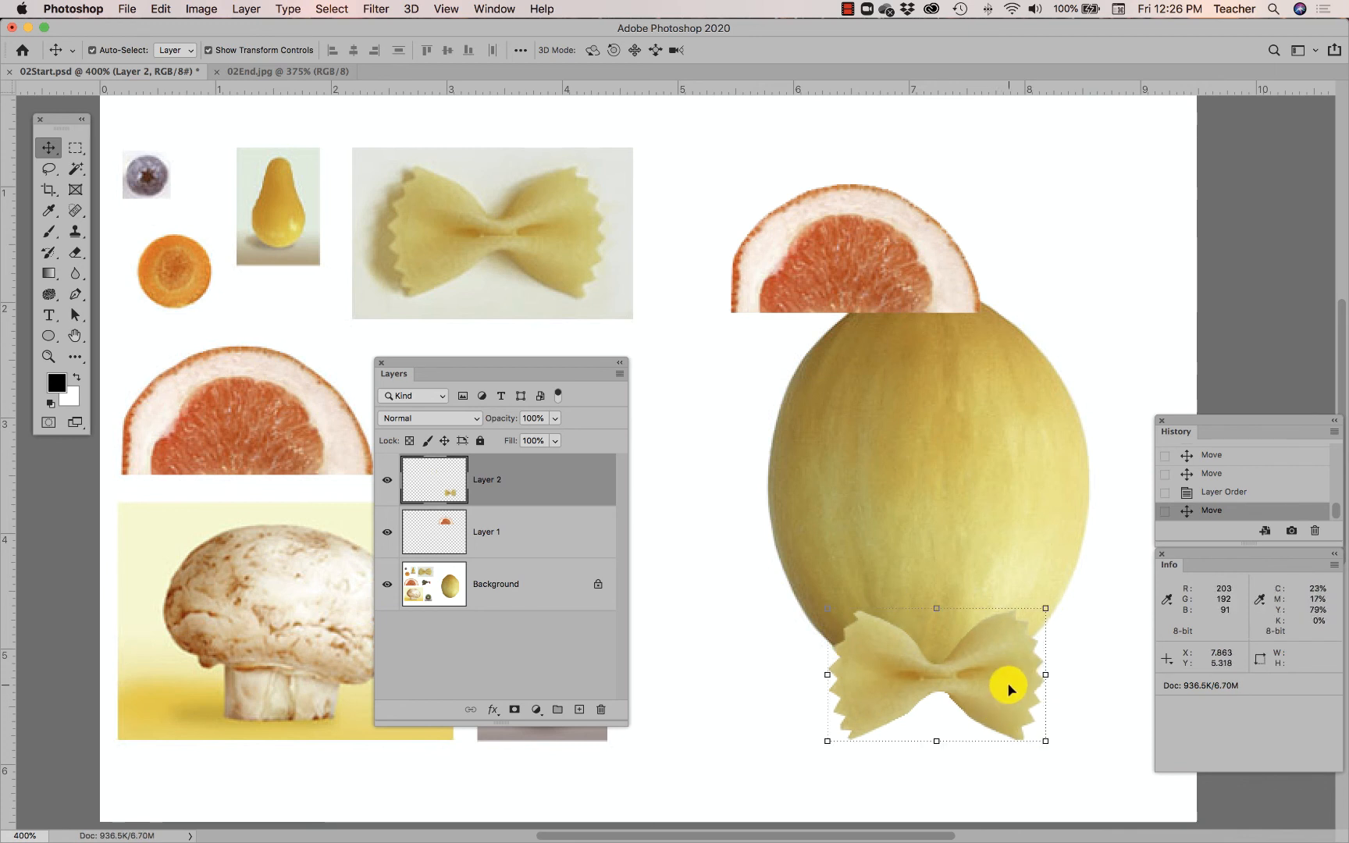
{"action": "left_click", "coordinate": [830, 242]}
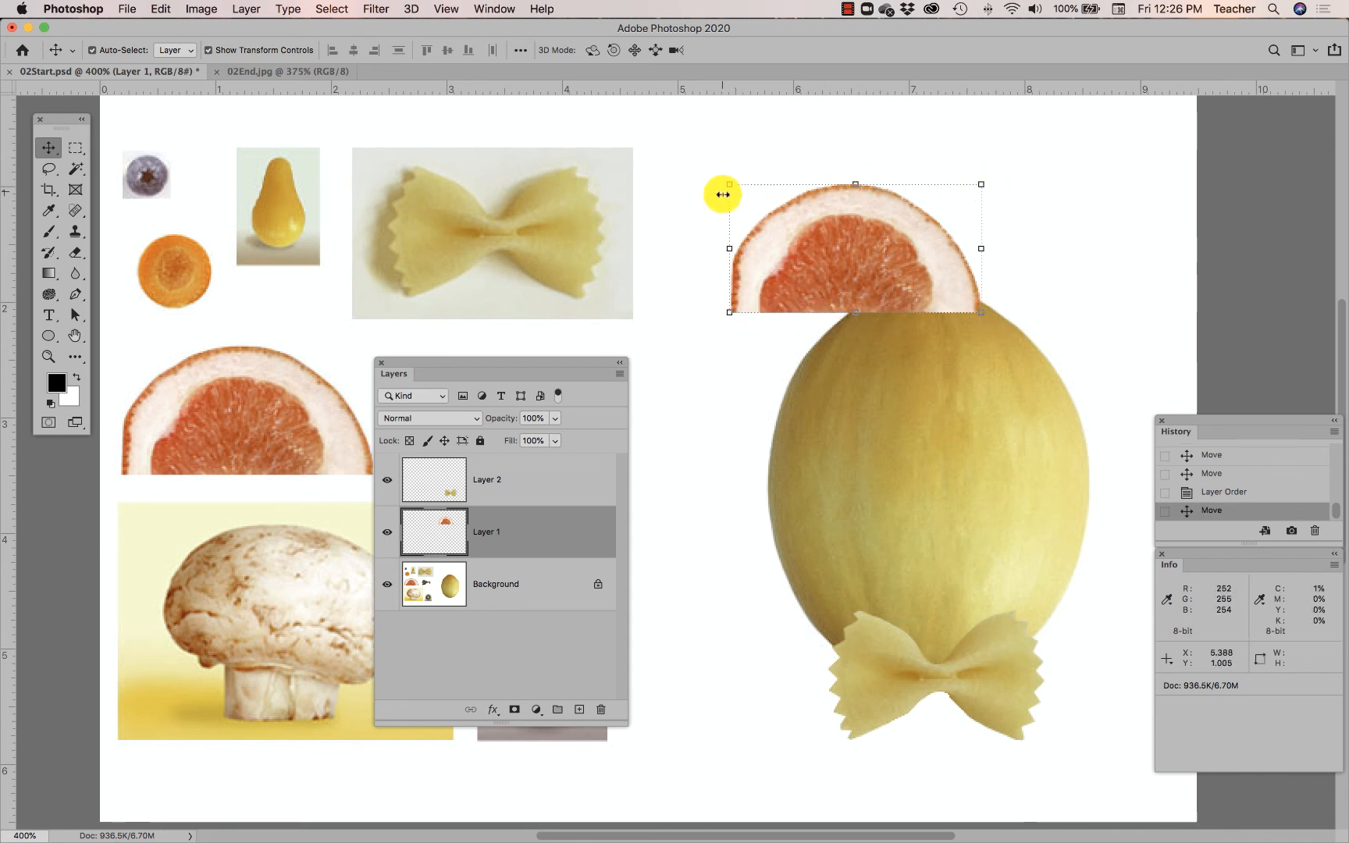
{"action": "left_click", "coordinate": [997, 182]}
- Flip the grapefruit slice upside down and try out different sizes
{"action": "left_click_drag", "start_coordinate": [997, 182], "coordinate": [768, 303]}
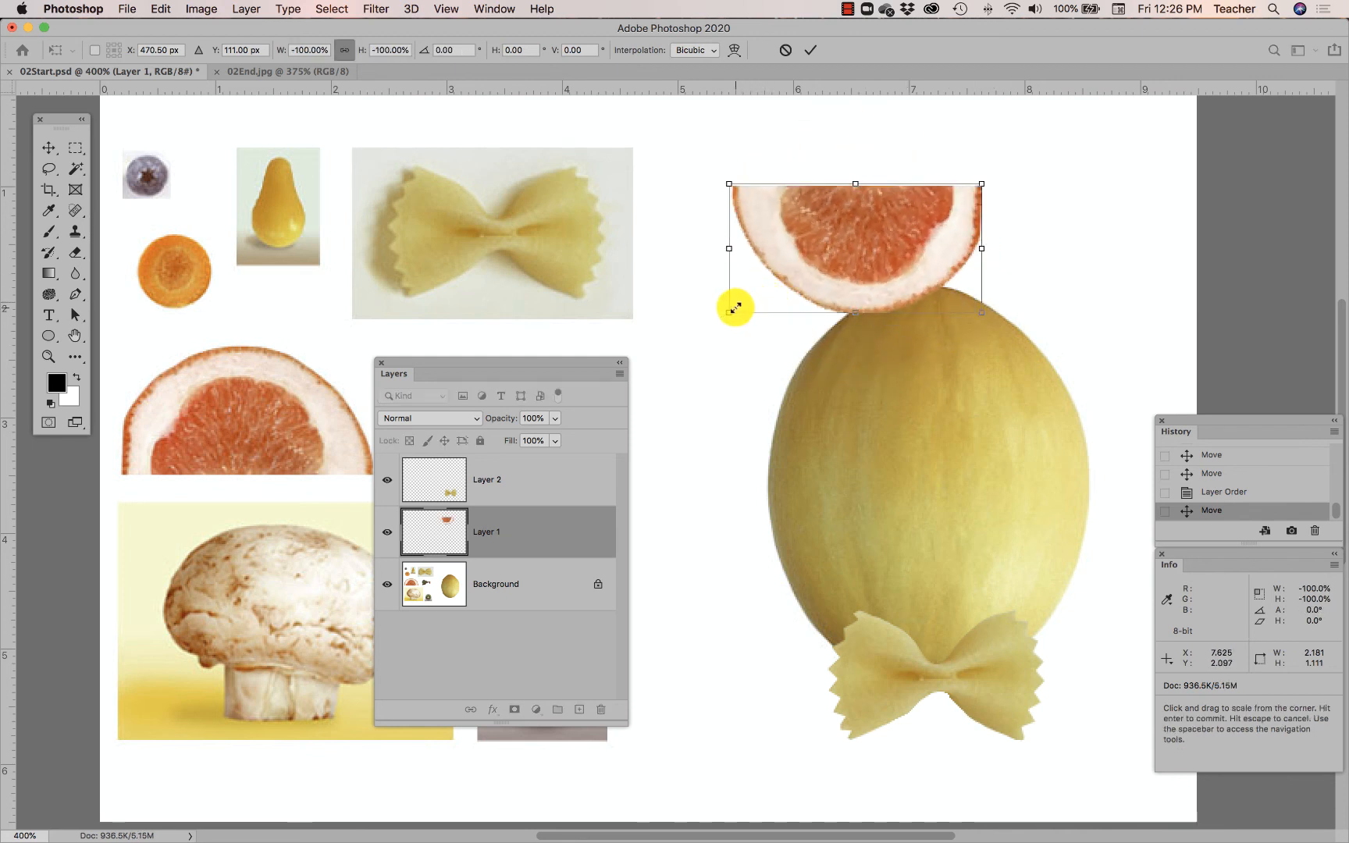
{"action": "left_click_drag", "start_coordinate": [727, 314], "coordinate": [755, 299]}
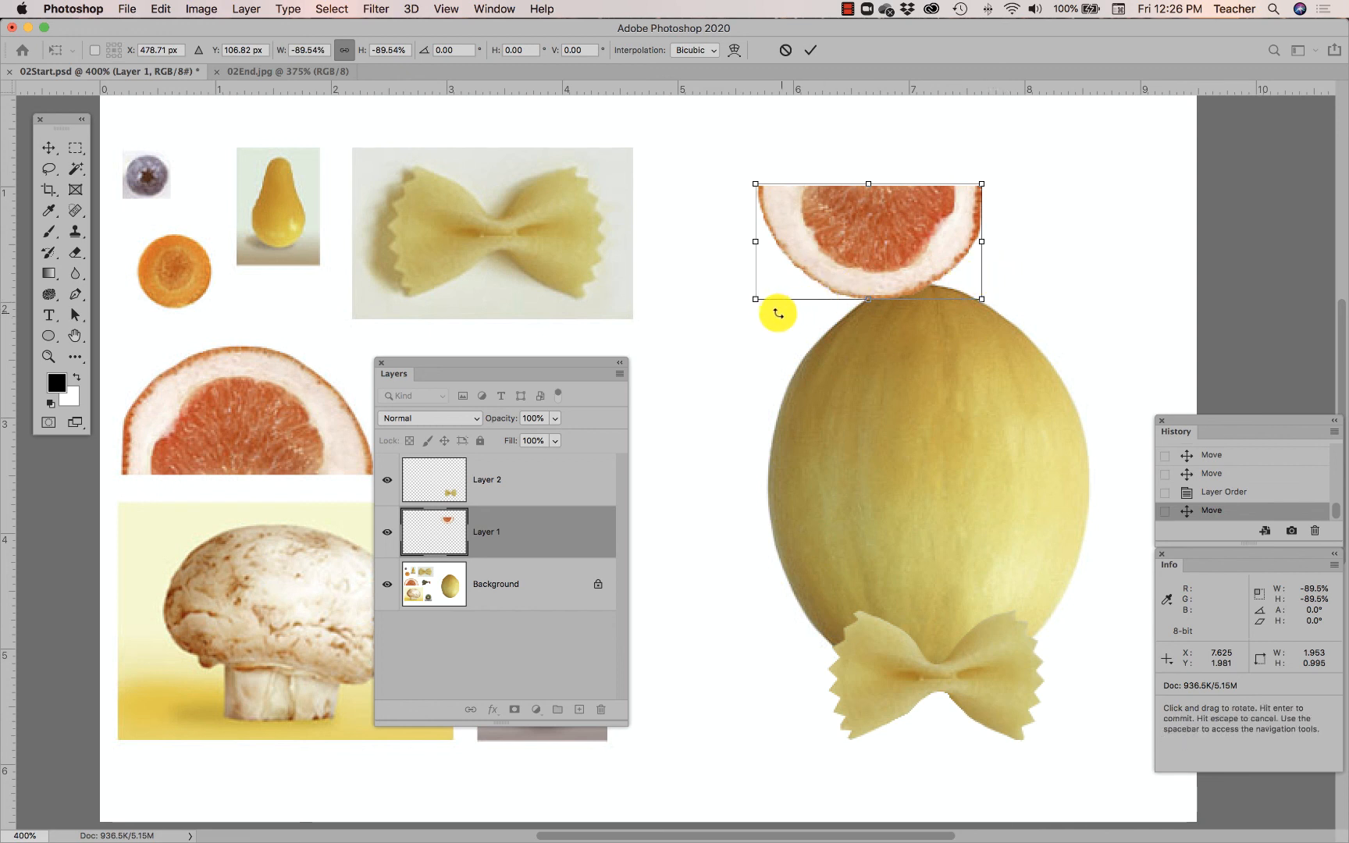
{"action": "left_click_drag", "start_coordinate": [756, 301], "coordinate": [316, 566]}
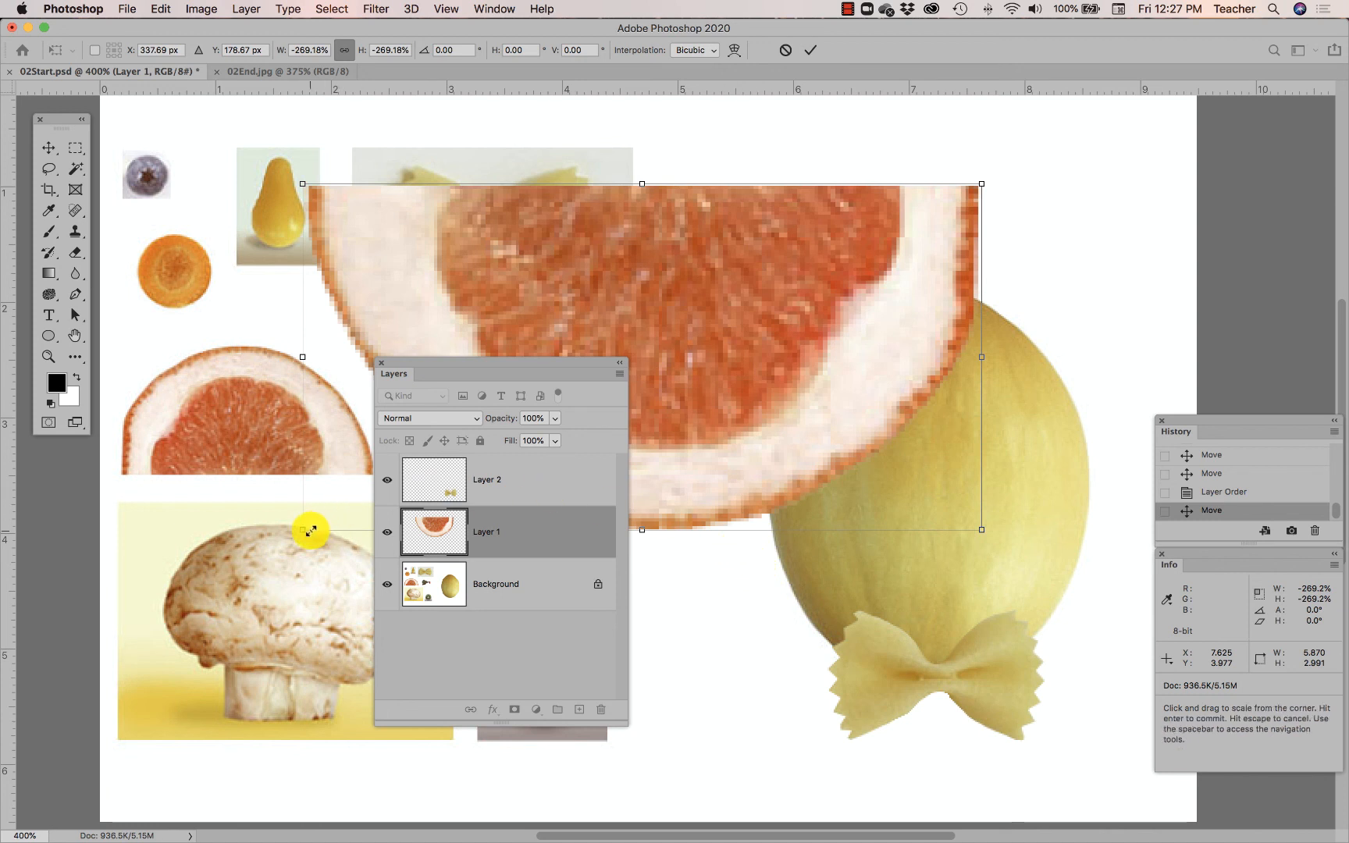
{"action": "left_click_drag", "start_coordinate": [302, 531], "coordinate": [757, 283]}
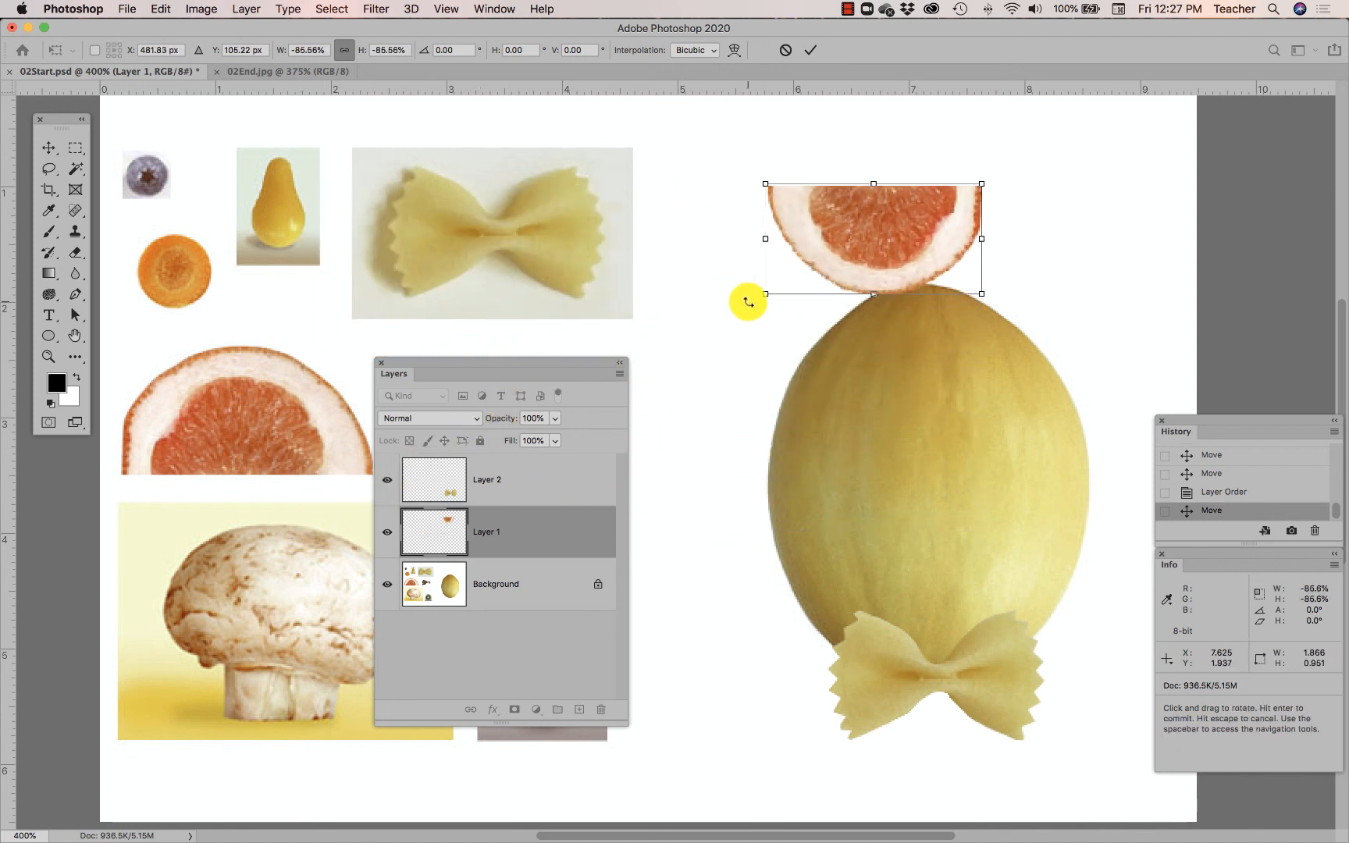
- Place the grapefruit low on the melon, scaled to 71.85% and rotated -90°
{"action": "left_click_drag", "start_coordinate": [910, 261], "coordinate": [966, 588]}
{"action": "left_click_drag", "start_coordinate": [821, 510], "coordinate": [855, 529]}
{"action": "left_click_drag", "start_coordinate": [990, 560], "coordinate": [973, 560]}
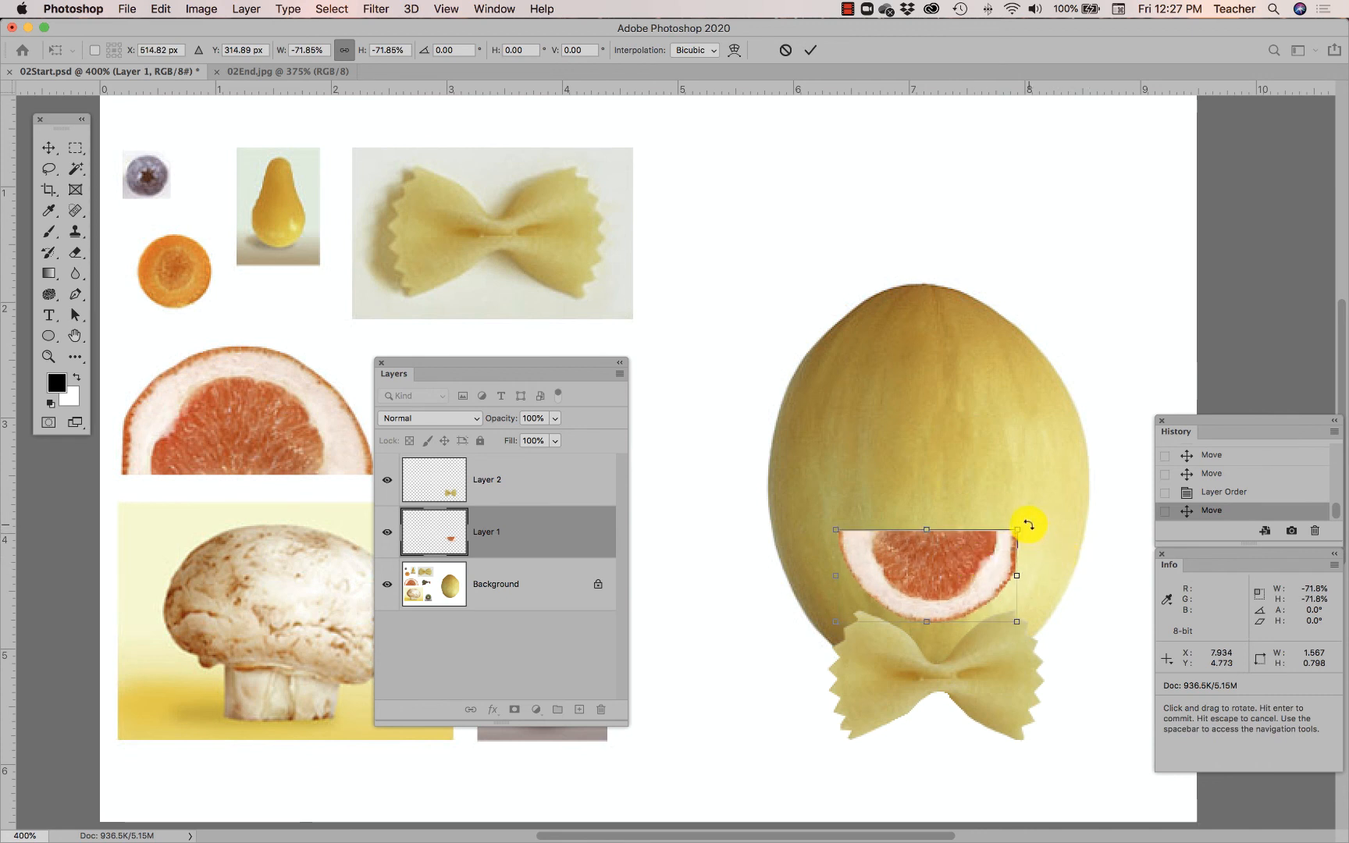
{"action": "left_click_drag", "start_coordinate": [1027, 521], "coordinate": [768, 522]}
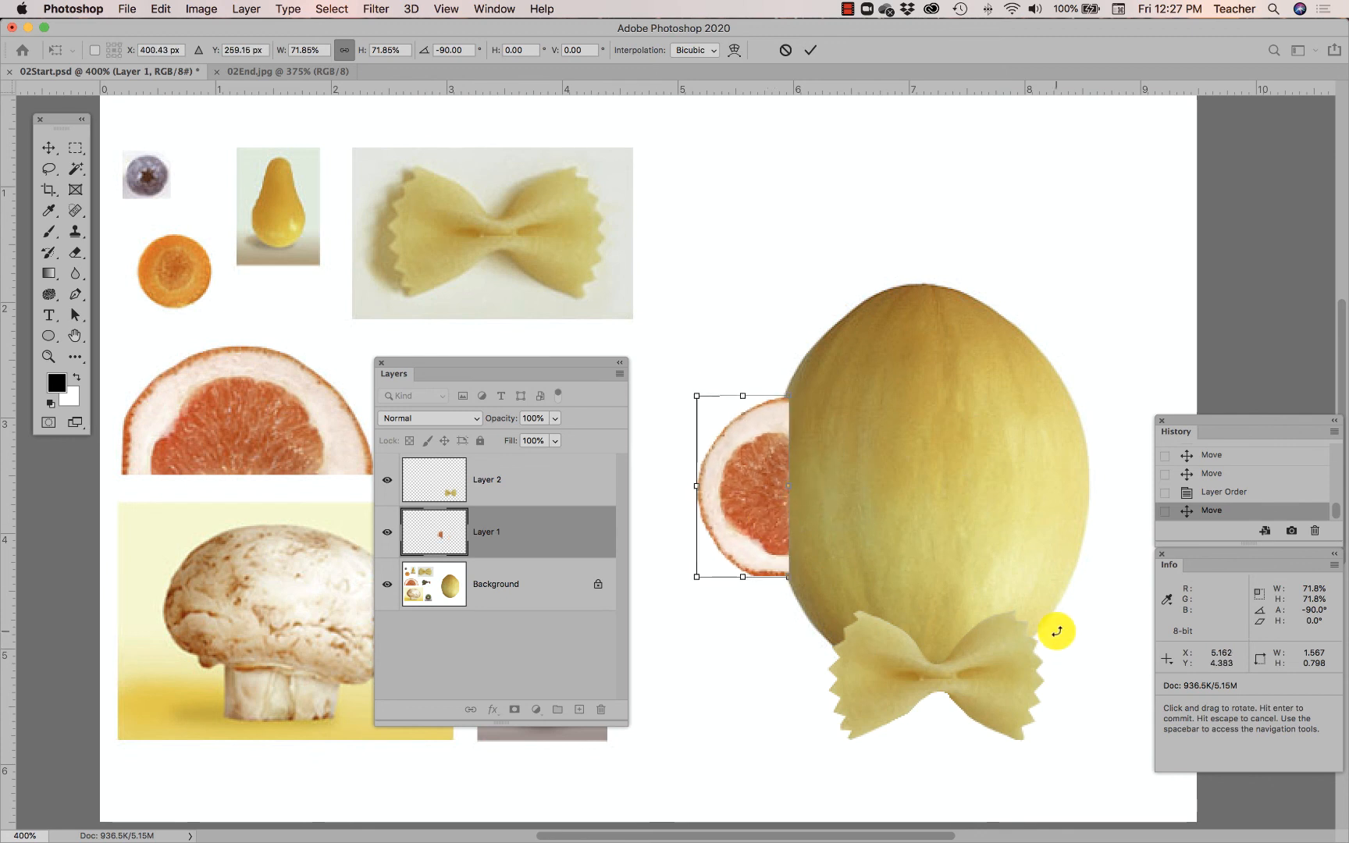